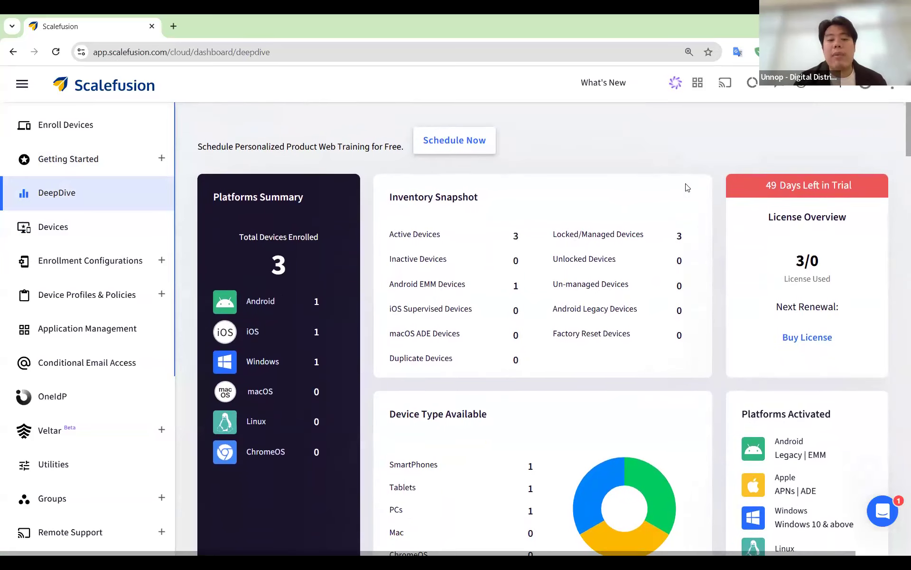
# Review the Android, iOS and Windows entries in the DeepDive platforms summary
pyautogui.scroll(-2, 686, 186)
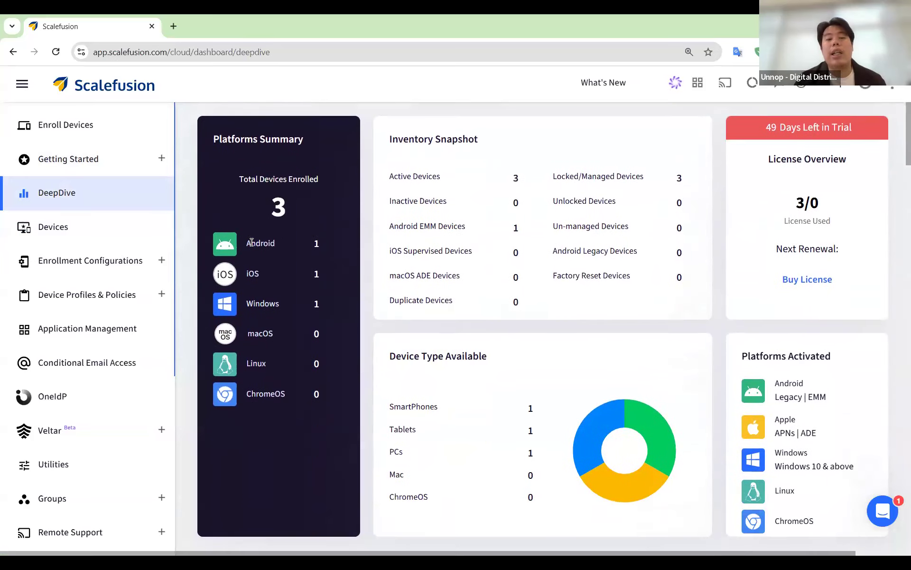
pyautogui.moveTo(247, 242); pyautogui.dragTo(303, 248)
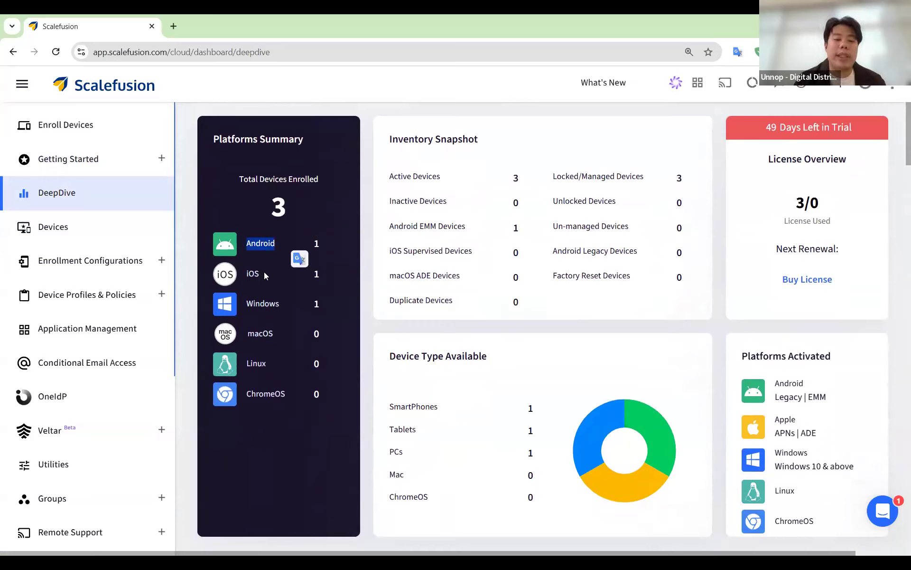
pyautogui.moveTo(262, 273); pyautogui.dragTo(255, 274)
pyautogui.doubleClick(275, 302)
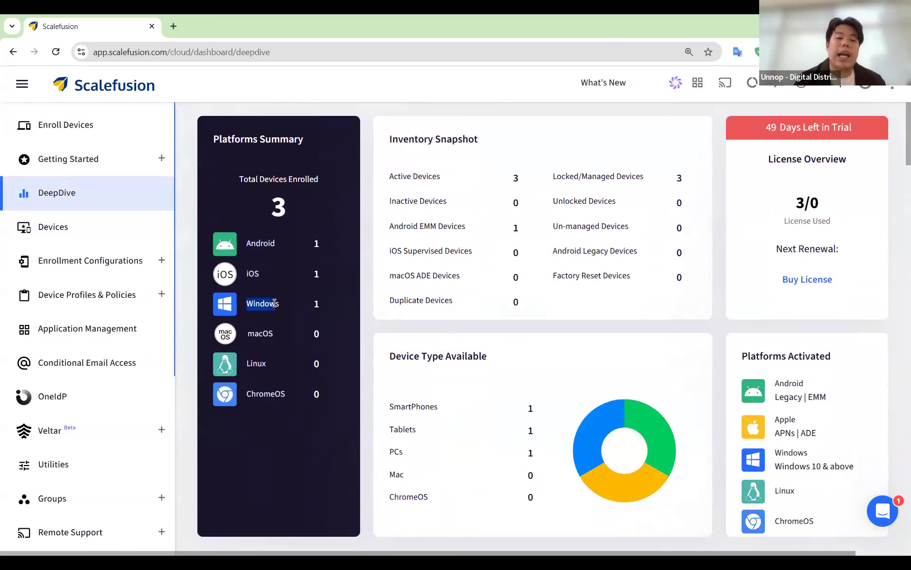
pyautogui.click(363, 287)
pyautogui.scroll(3, 364, 288)
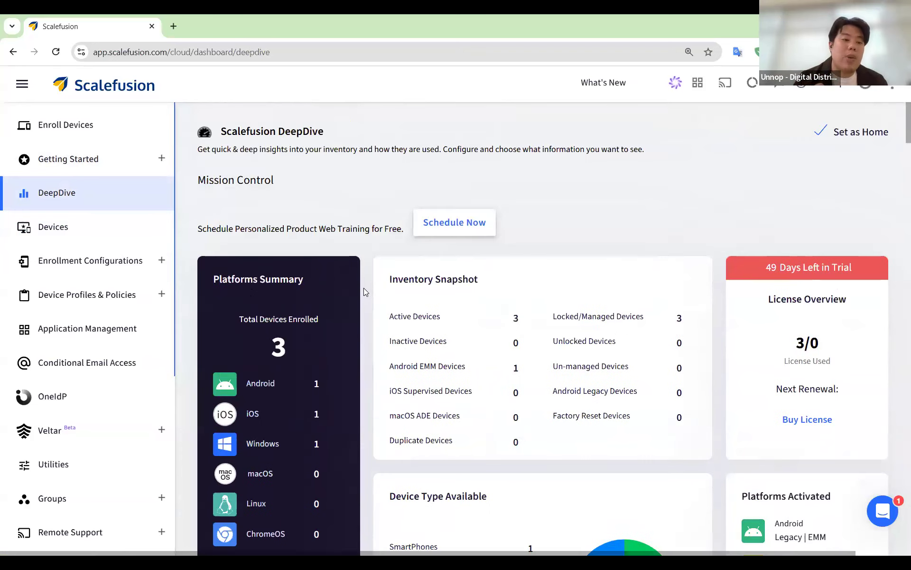
# Open the device enrollment page and read the Android Enterprise instructions for the 6-Times Tap method
pyautogui.click(90, 136)
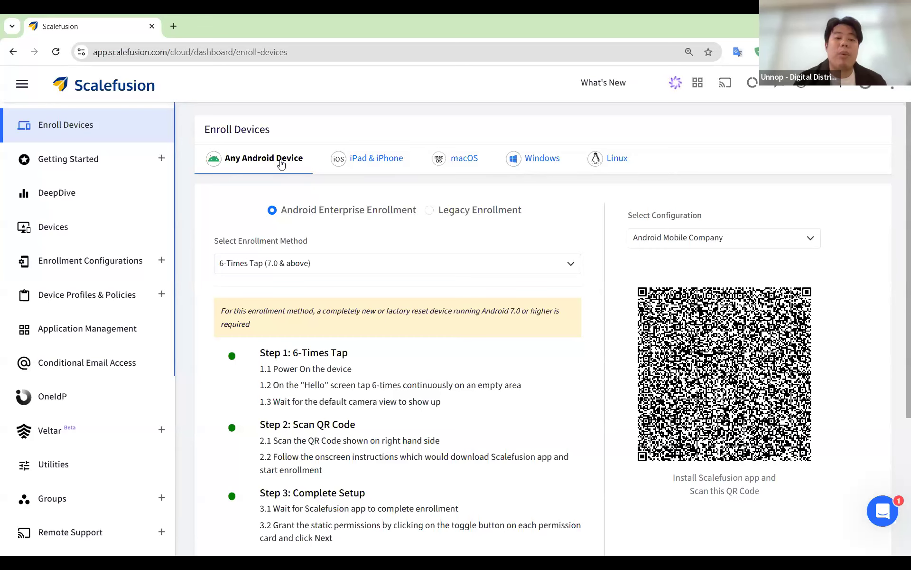
pyautogui.scroll(-2, 357, 296)
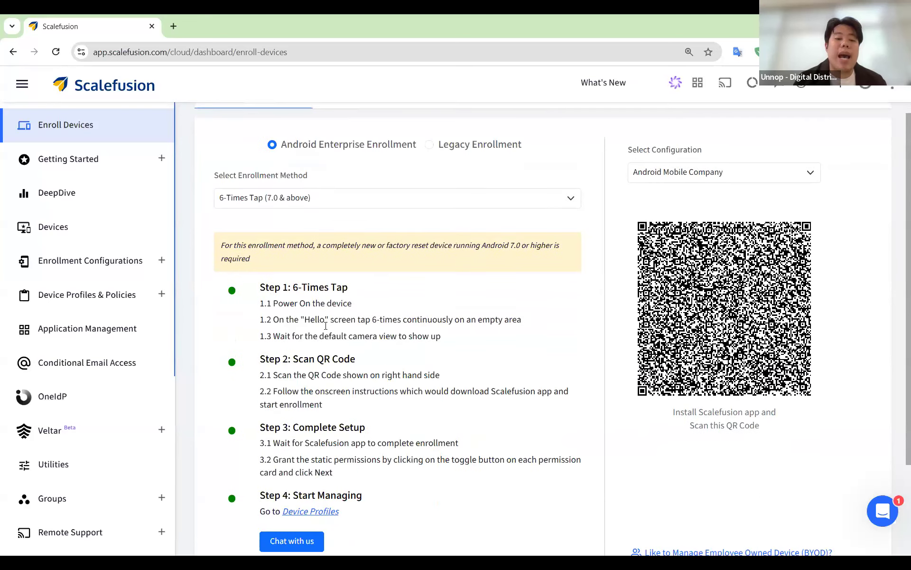
pyautogui.scroll(-1, 335, 328)
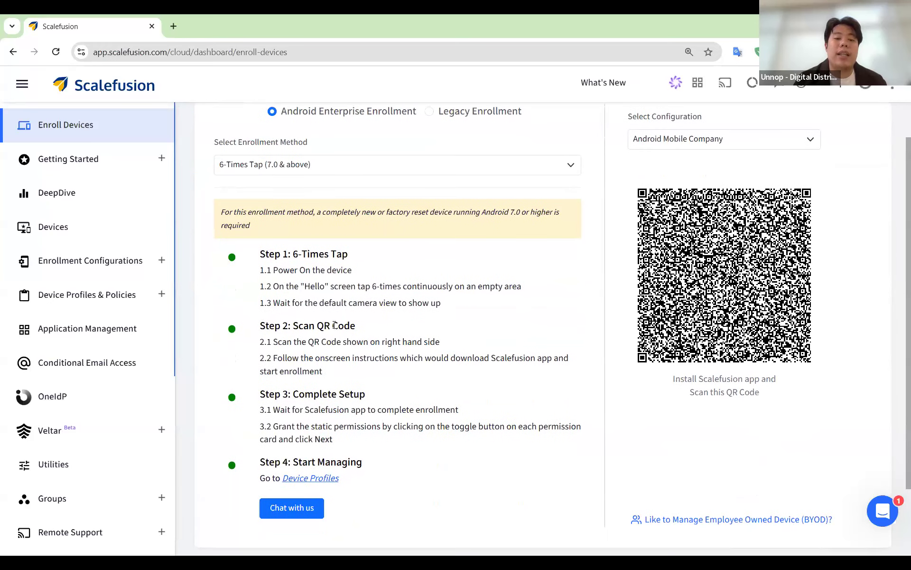
pyautogui.scroll(3, 335, 326)
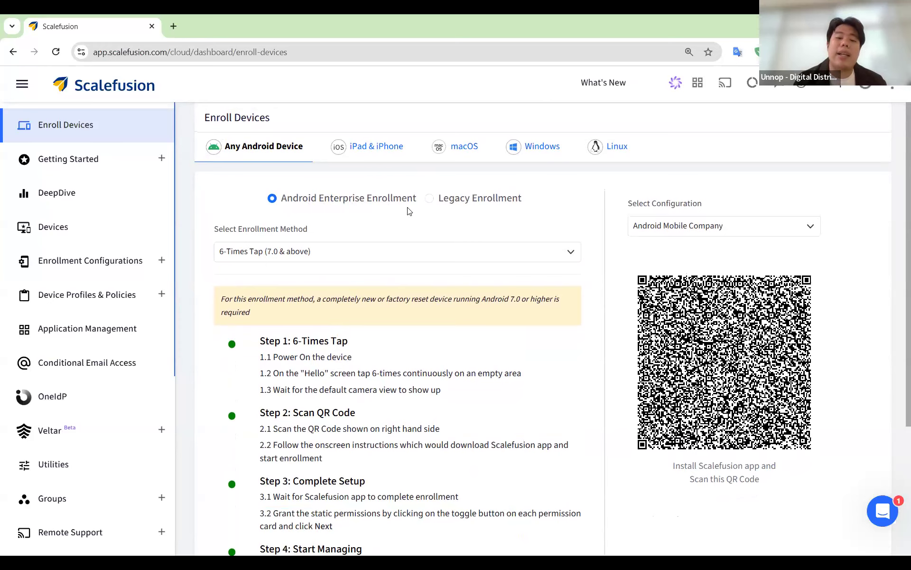
pyautogui.scroll(-2, 341, 218)
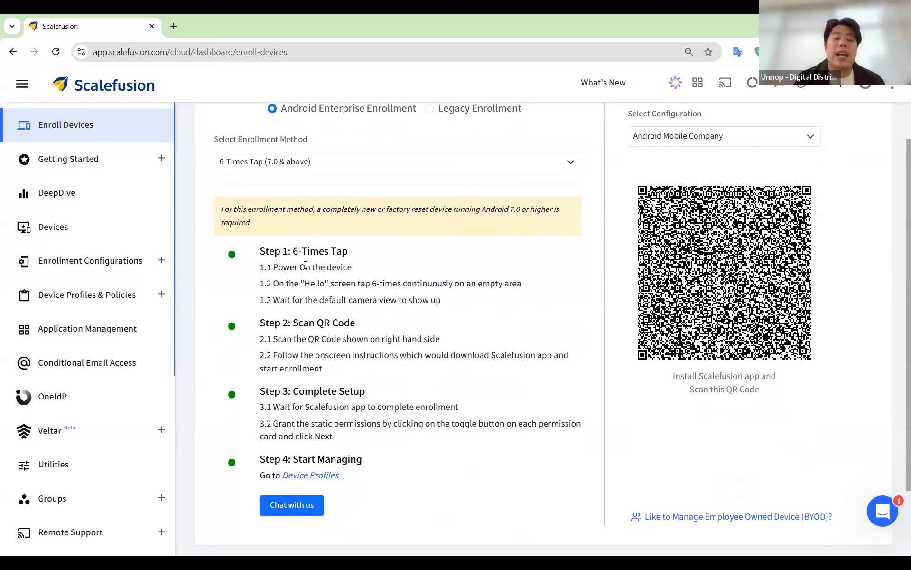
pyautogui.moveTo(346, 284); pyautogui.dragTo(403, 280)
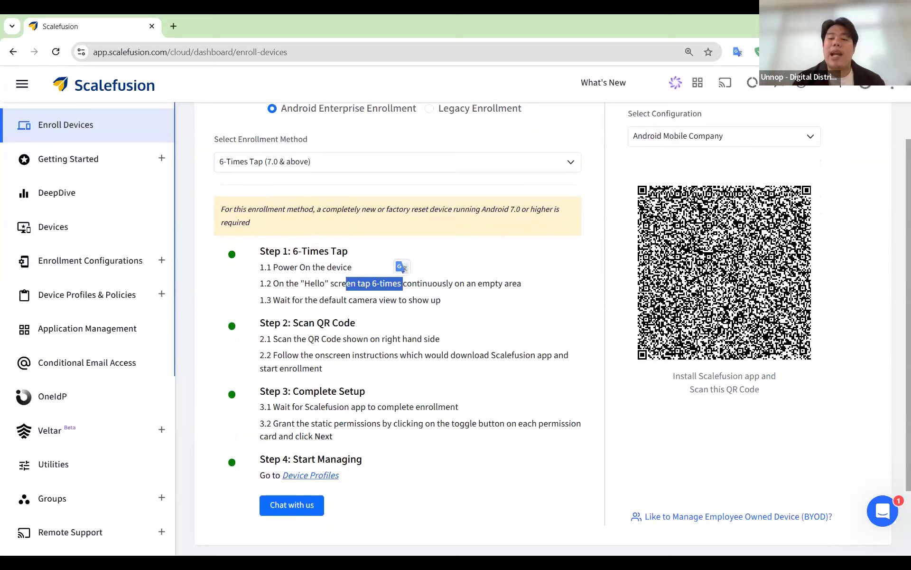
pyautogui.click(826, 247)
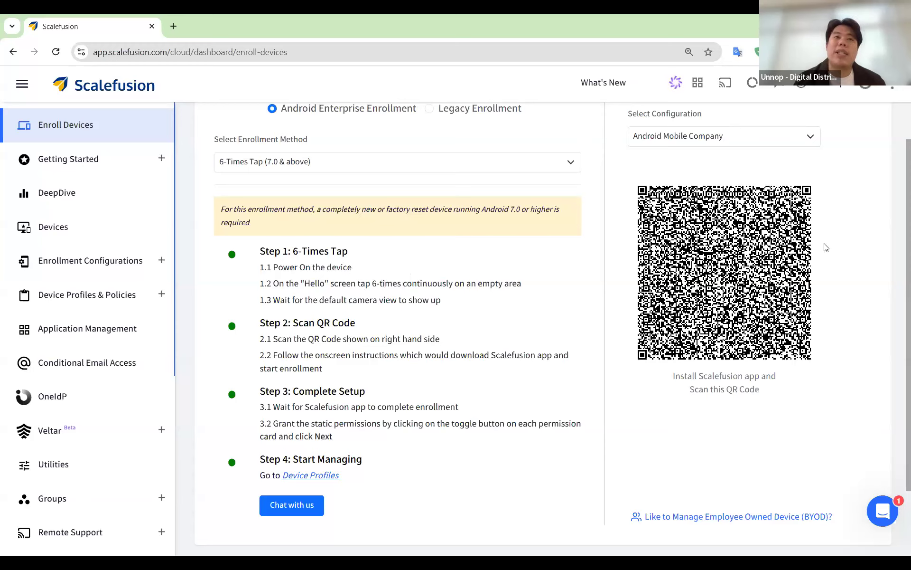
# Show the iPad & iPhone enrollment instructions and examine the QR code scanning step
pyautogui.scroll(2, 826, 247)
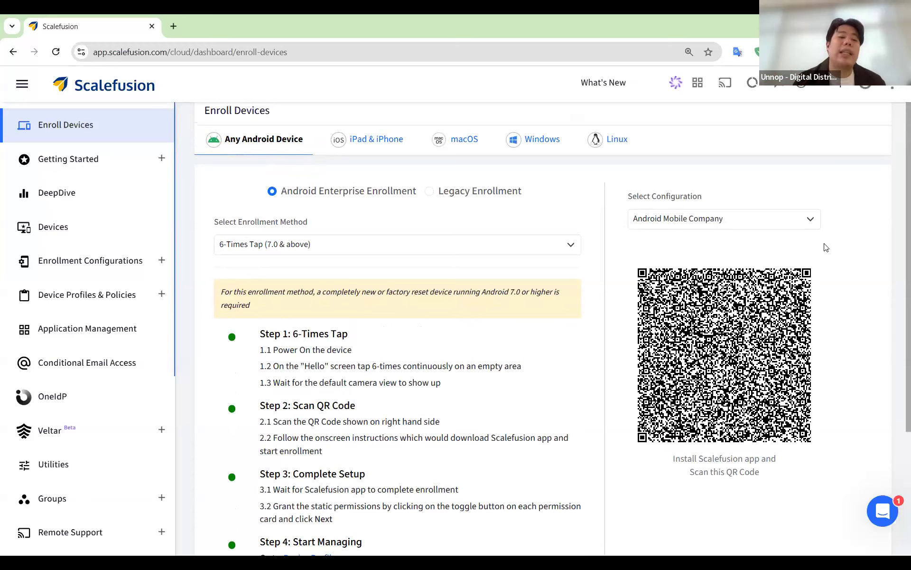
pyautogui.click(380, 149)
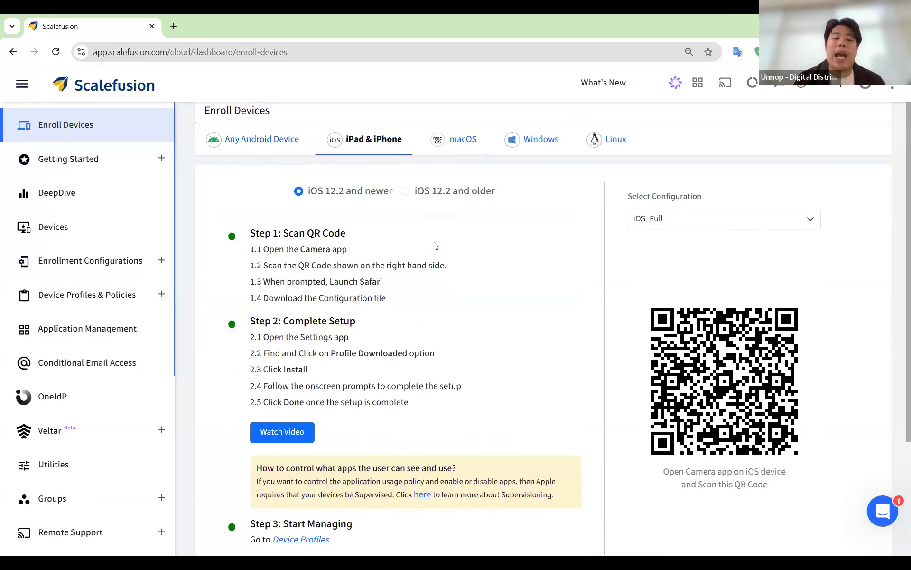
pyautogui.scroll(-1, 433, 240)
pyautogui.moveTo(295, 232); pyautogui.dragTo(352, 233)
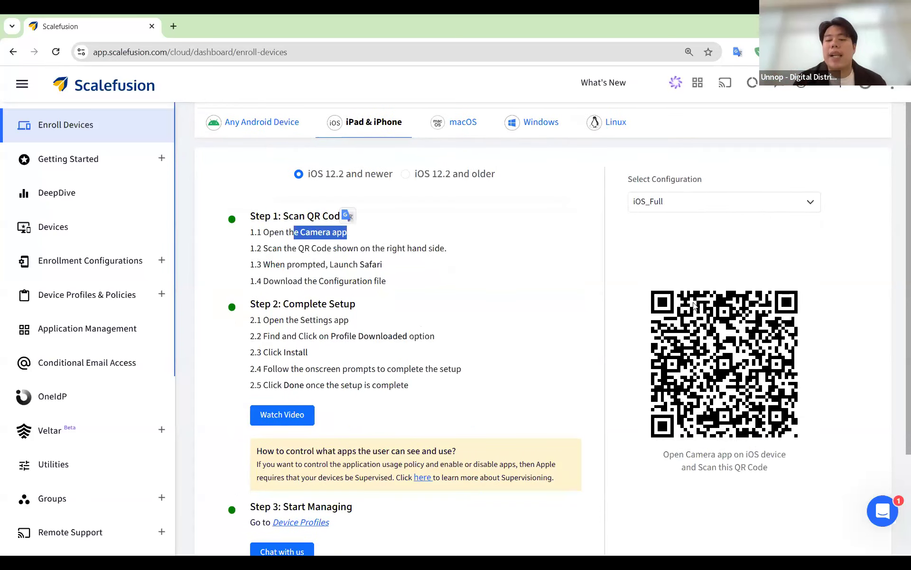
pyautogui.click(583, 325)
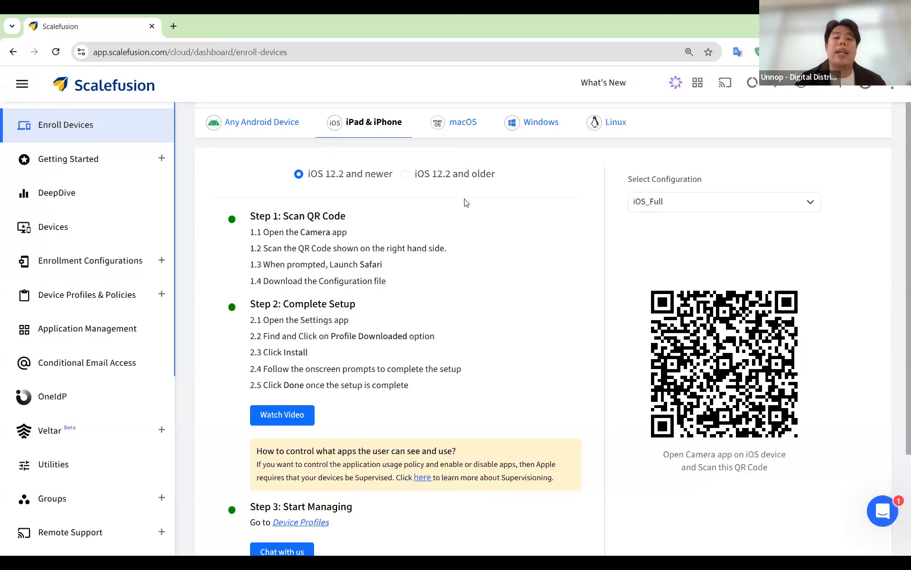
# Show the macOS enrollment instructions and examine the enrollment URL and enrollment code
pyautogui.click(469, 135)
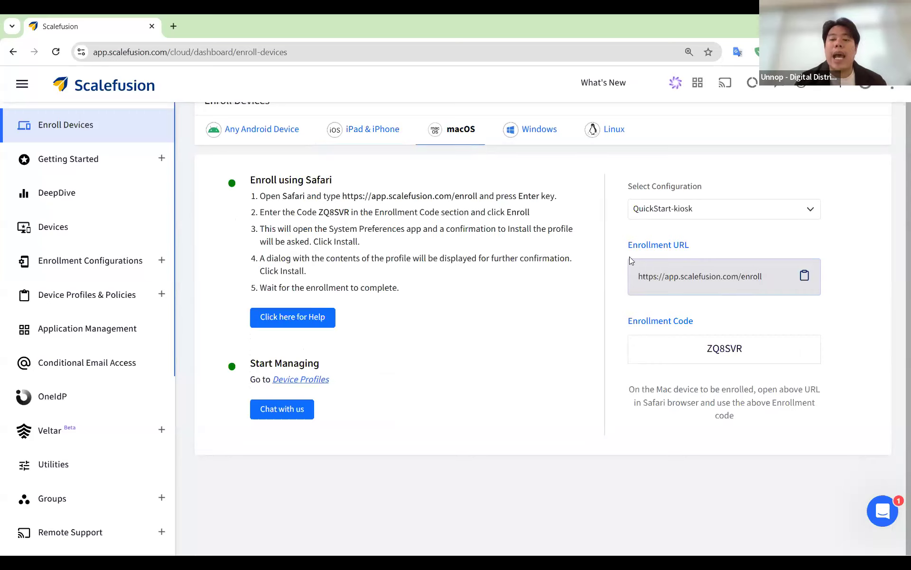
pyautogui.moveTo(629, 259); pyautogui.dragTo(668, 294)
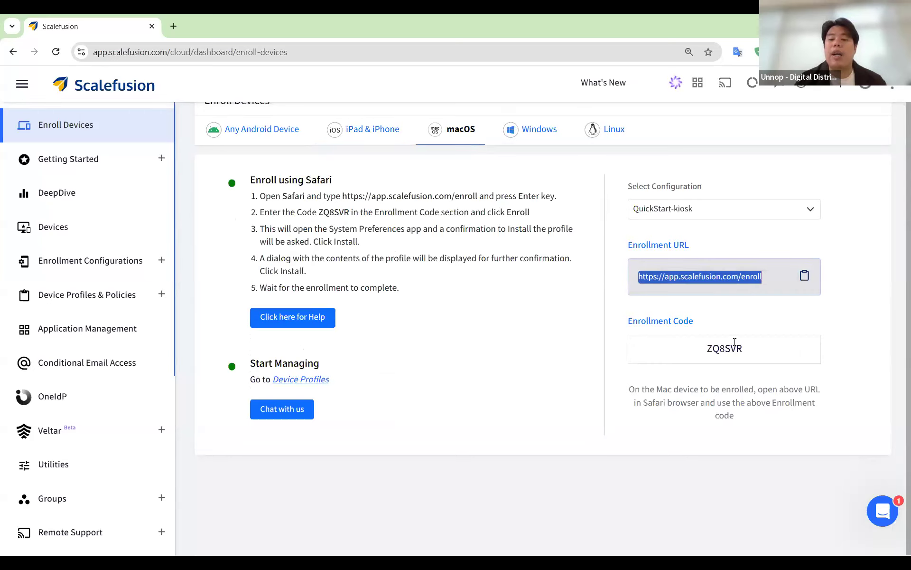
pyautogui.moveTo(706, 349); pyautogui.dragTo(765, 349)
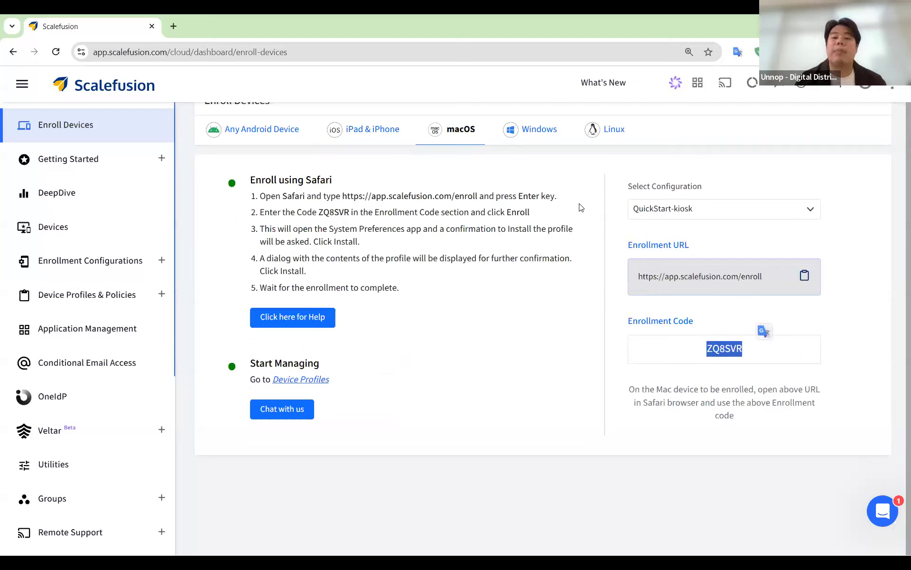
# Show the Windows enrollment instructions and review the browser-based enrollment steps
pyautogui.click(537, 140)
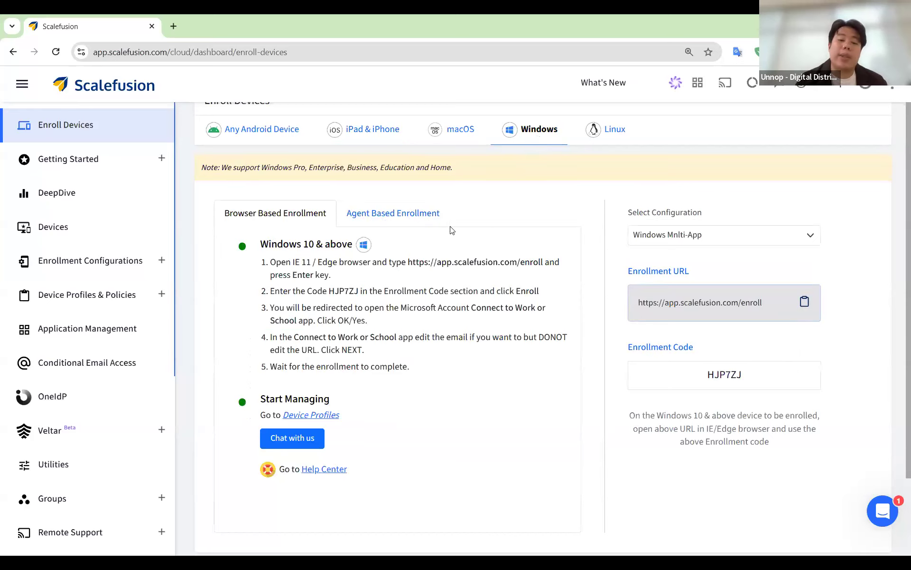
pyautogui.scroll(-1, 451, 231)
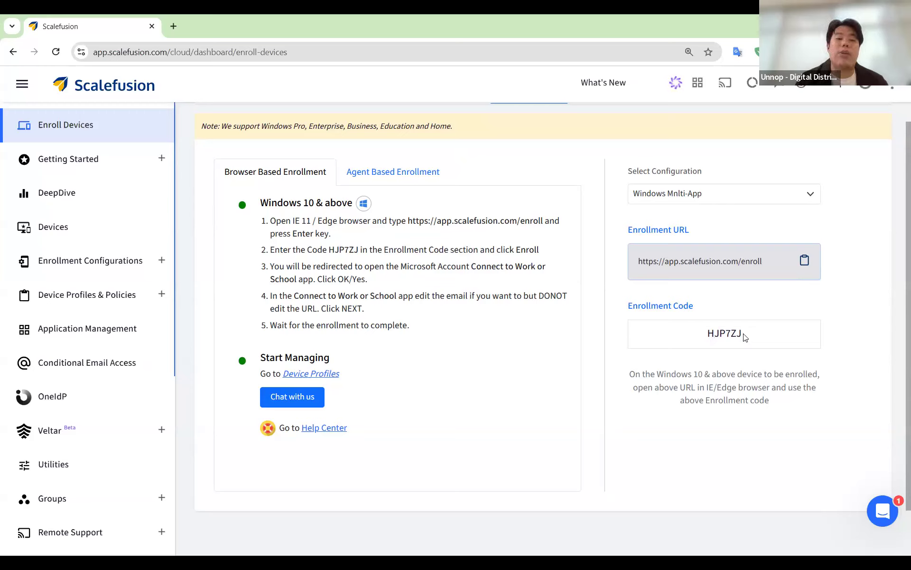
pyautogui.scroll(2, 744, 336)
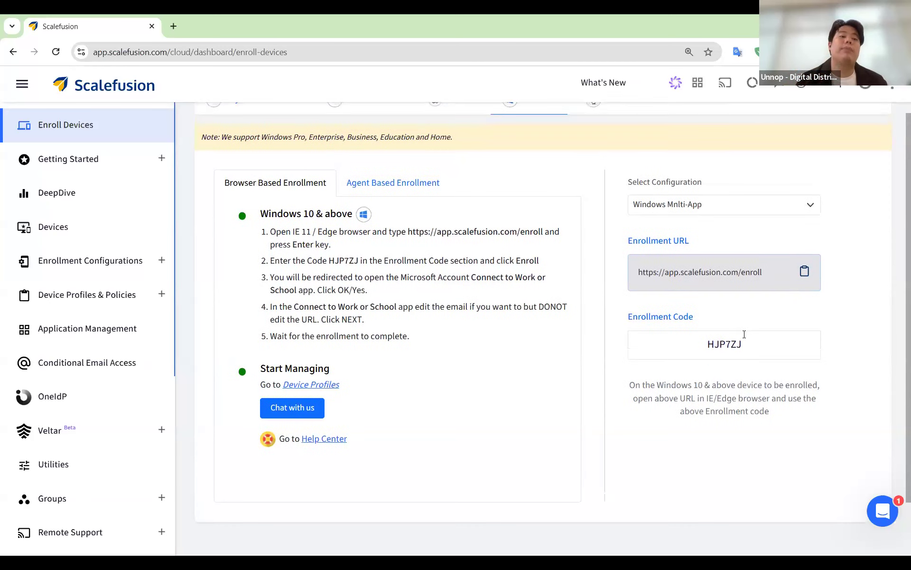
# Open the IT-Samsung-Android Mobile device from the registered devices and examine its name, Scalefusion version, battery, and model and OS details
pyautogui.click(96, 222)
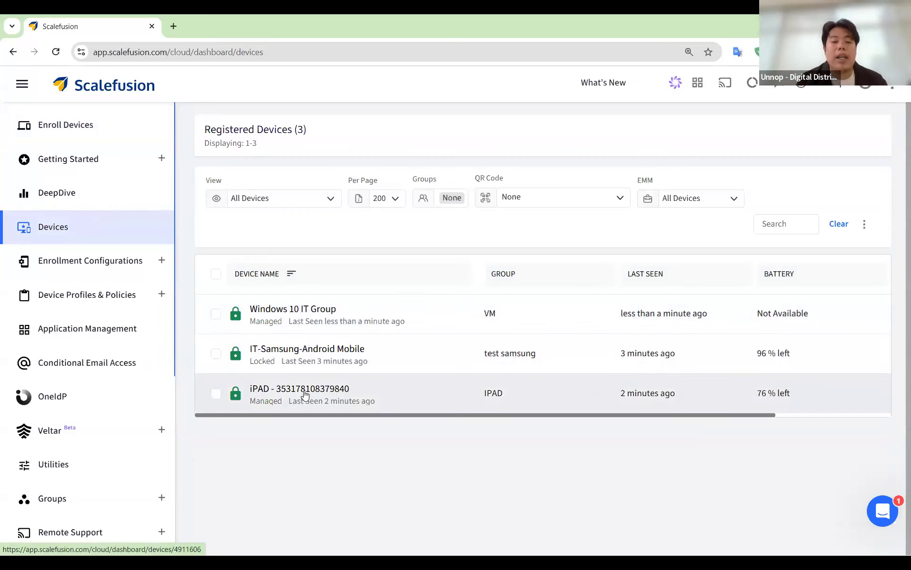
pyautogui.click(319, 354)
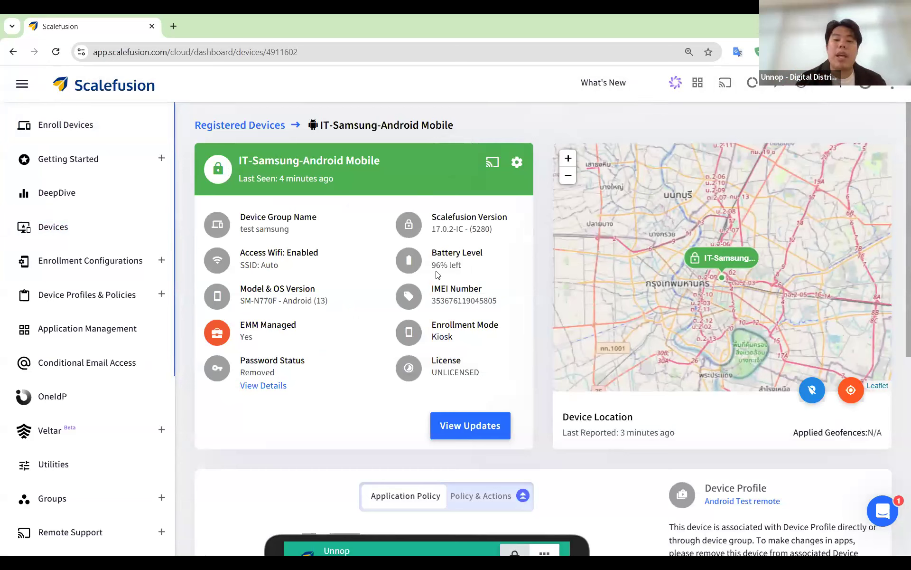
pyautogui.moveTo(438, 252); pyautogui.dragTo(460, 266)
pyautogui.moveTo(436, 217); pyautogui.dragTo(493, 232)
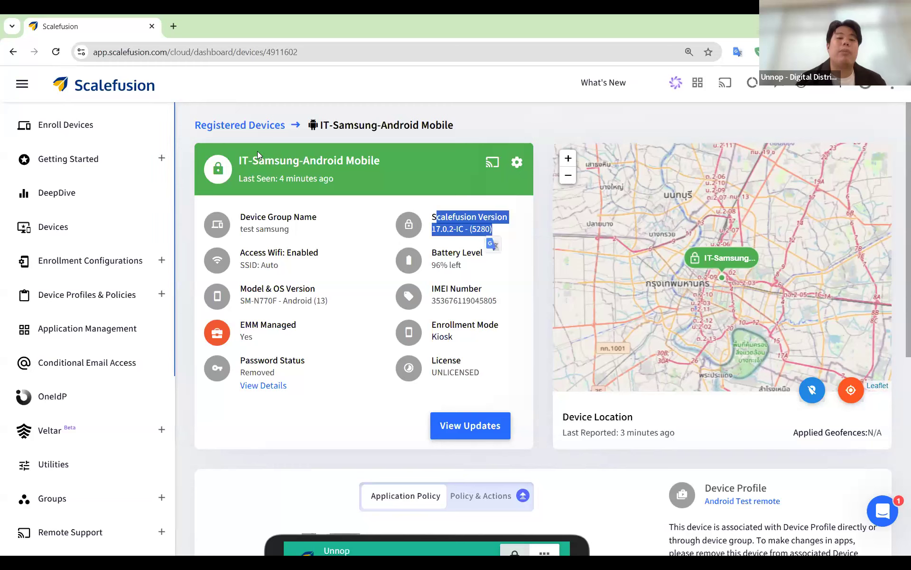
pyautogui.moveTo(240, 156); pyautogui.dragTo(380, 155)
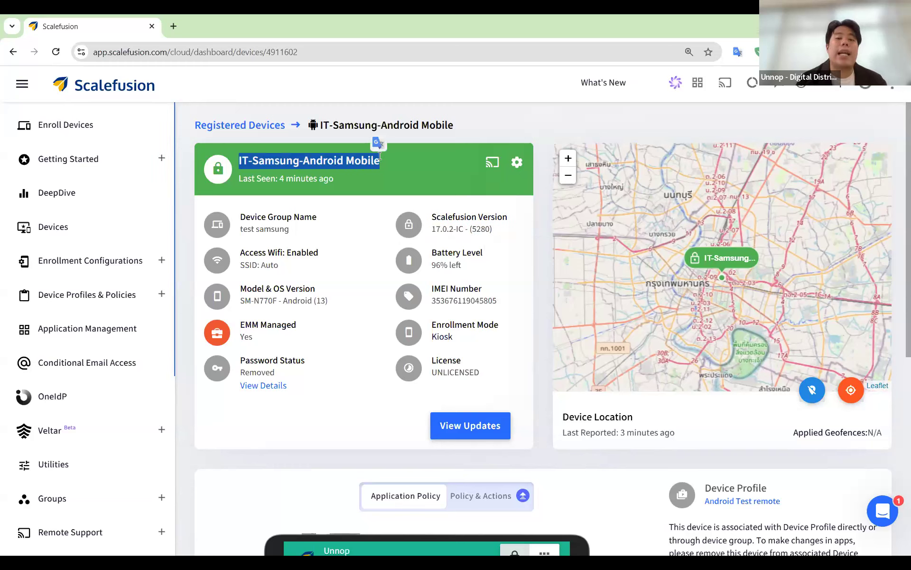
pyautogui.click(407, 171)
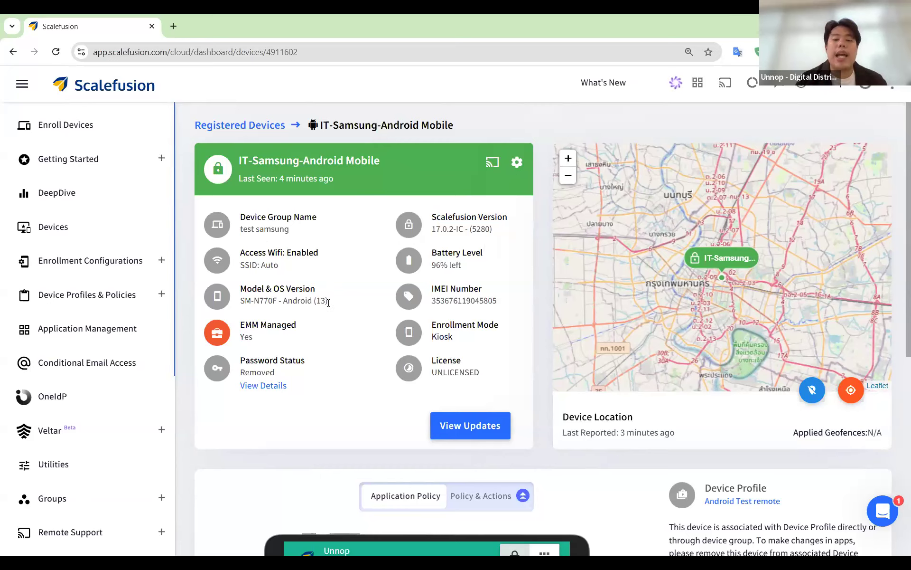
pyautogui.tripleClick(236, 303)
pyautogui.click(472, 293)
# Review the Samsung device's application policy preview and its associated device profile
pyautogui.scroll(-4, 472, 293)
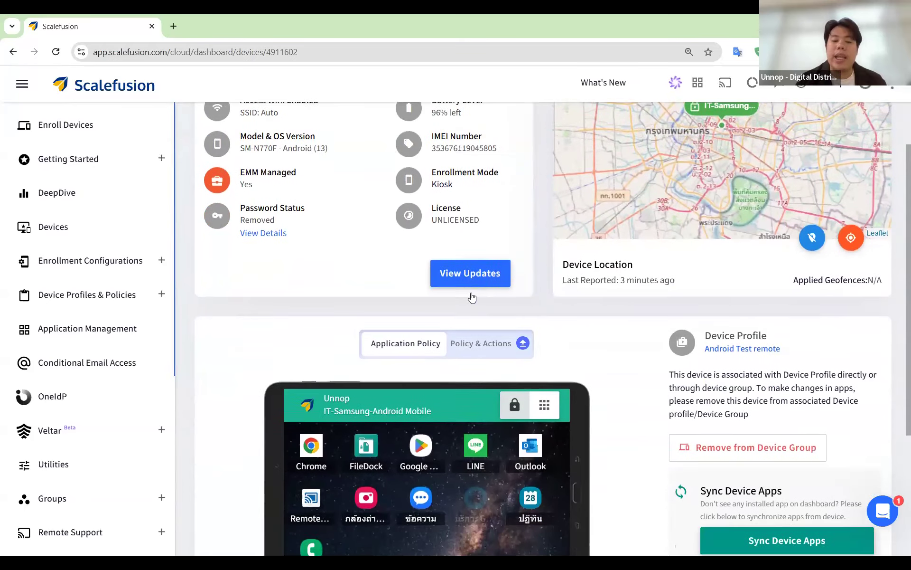
pyautogui.scroll(-1, 471, 292)
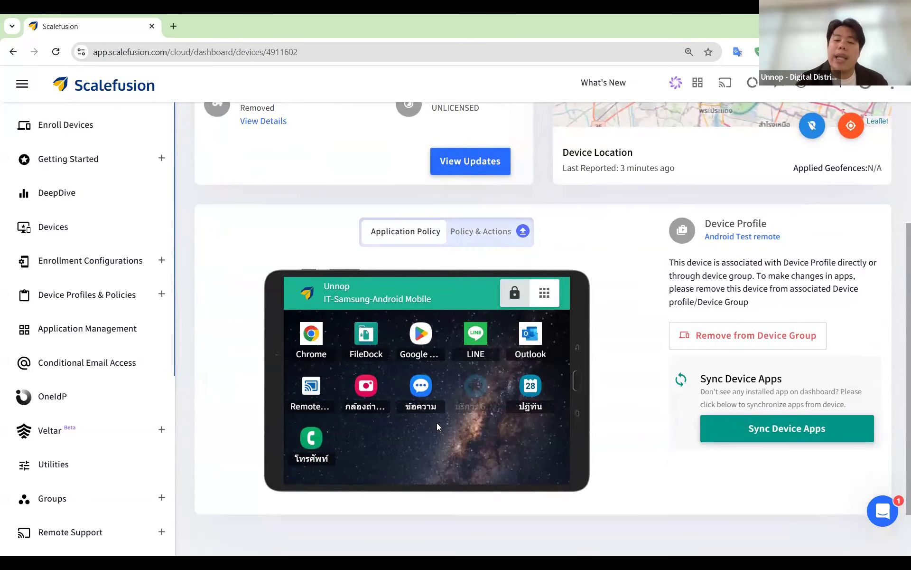
pyautogui.scroll(5, 436, 426)
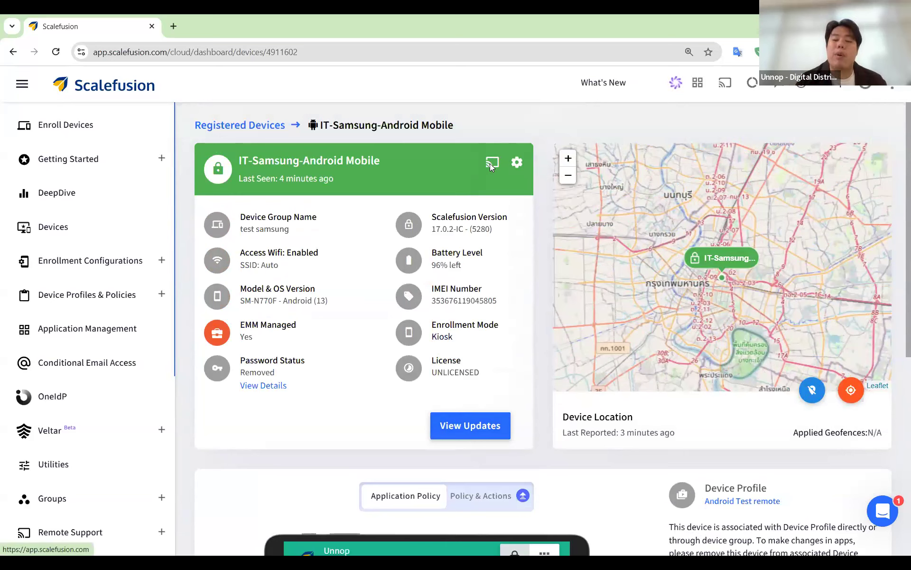
# Send the message "Test" to the IT-Samsung-Android Mobile device
pyautogui.click(517, 164)
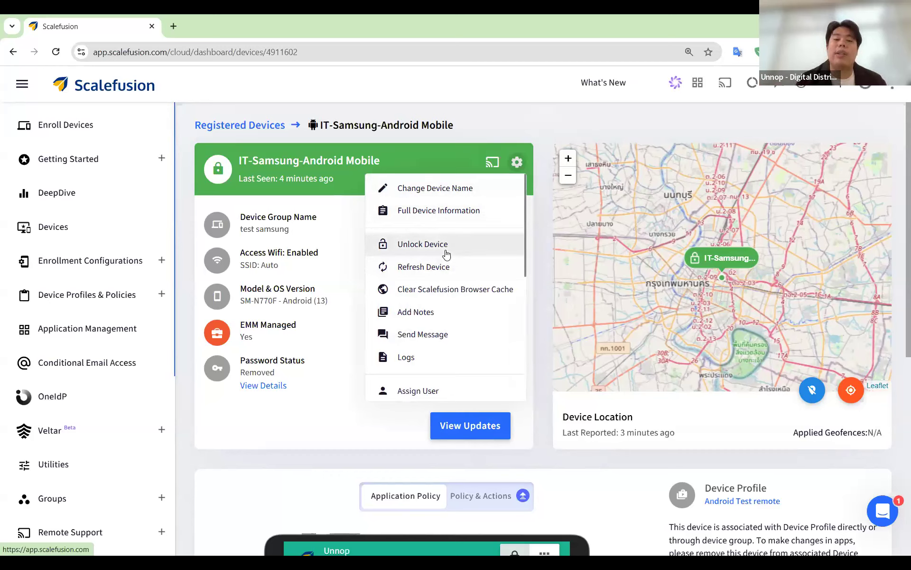
pyautogui.scroll(-3, 446, 255)
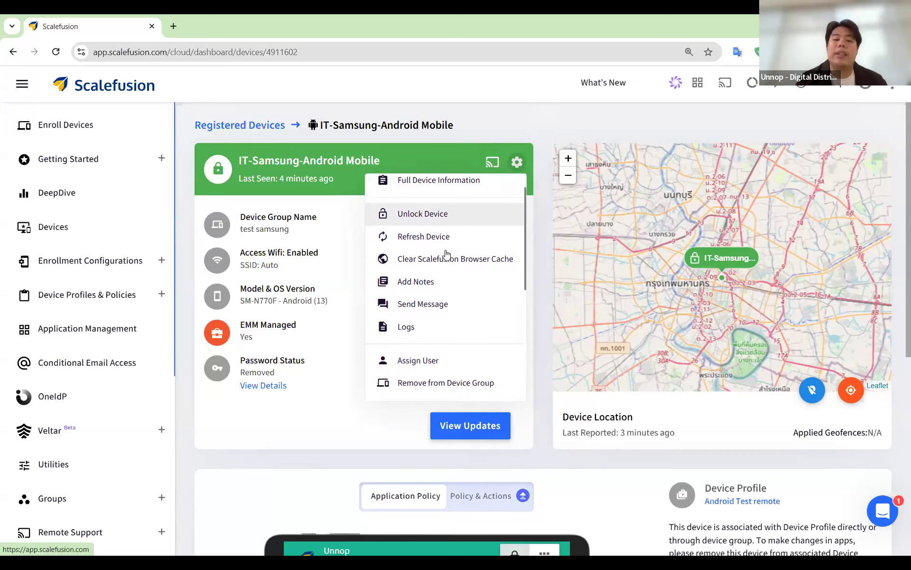
pyautogui.scroll(-1, 446, 255)
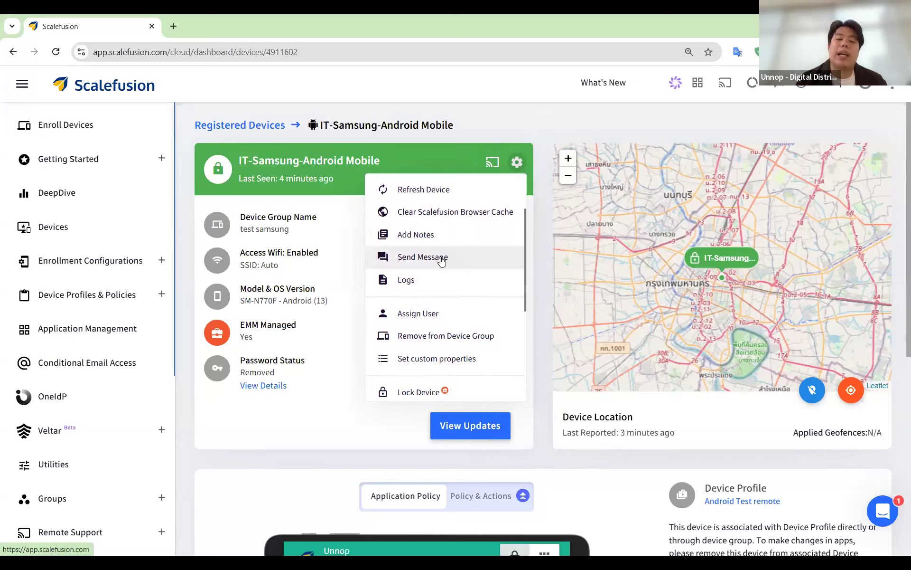
pyautogui.click(441, 258)
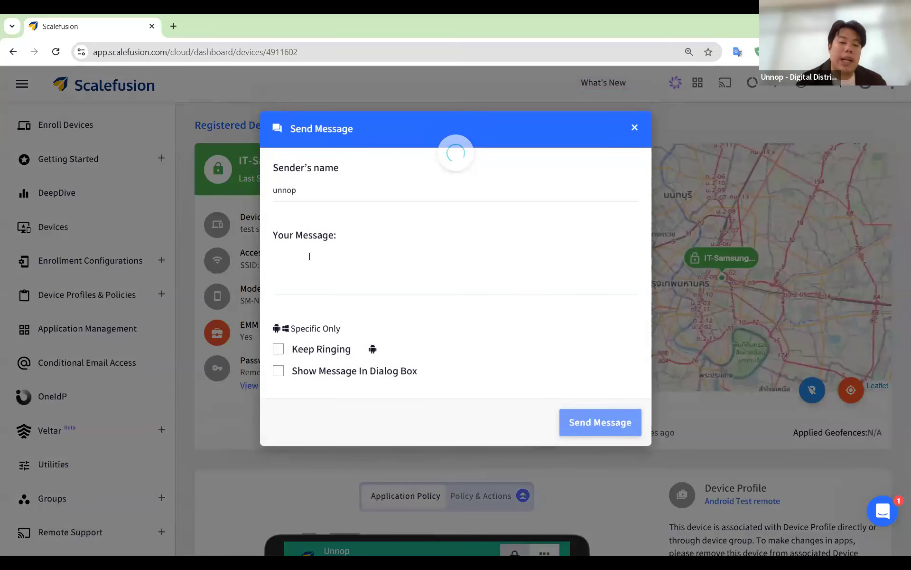
pyautogui.click(309, 257)
pyautogui.write('Te')
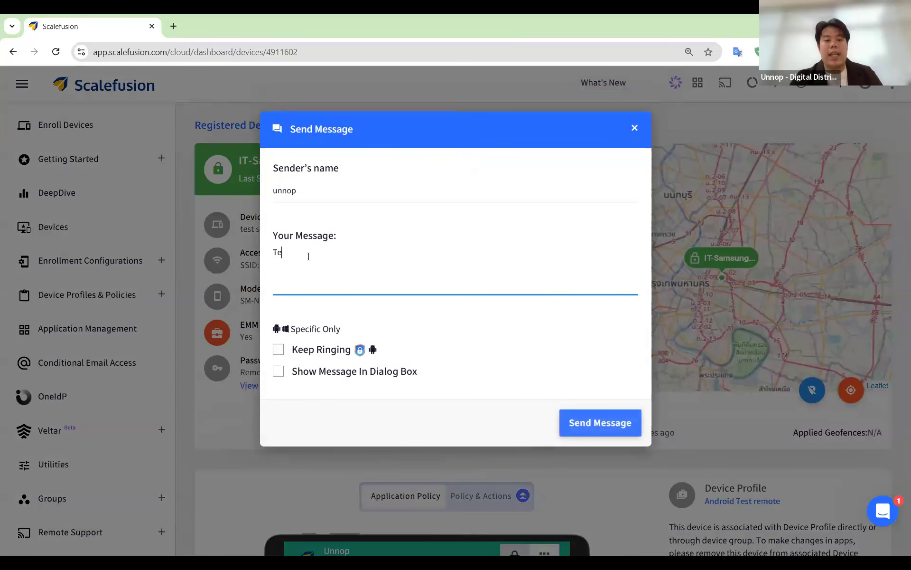
pyautogui.write('st')
pyautogui.click(578, 428)
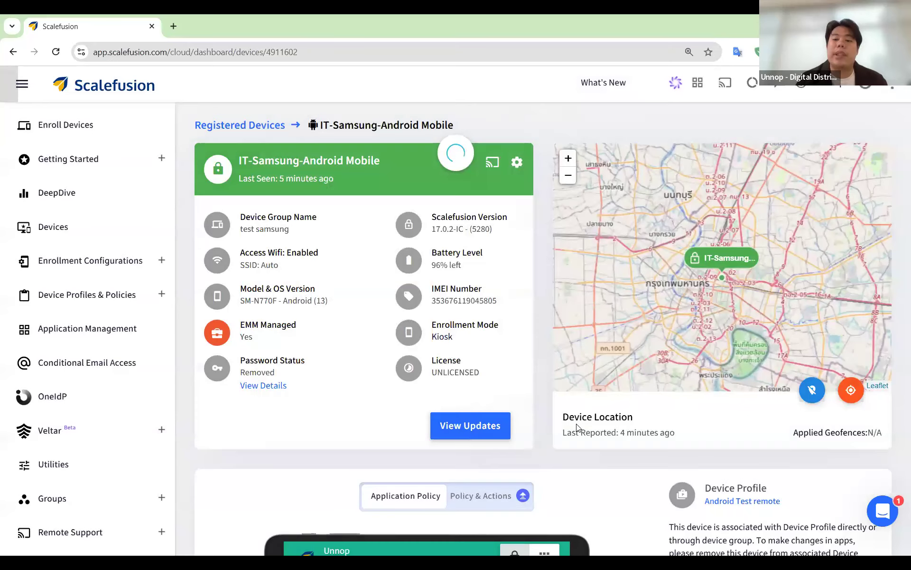
# Examine the management actions available for the IT-Samsung-Android Mobile device, including group removal, lock, reboot, password reset and factory reset
pyautogui.click(516, 164)
pyautogui.scroll(-1, 427, 309)
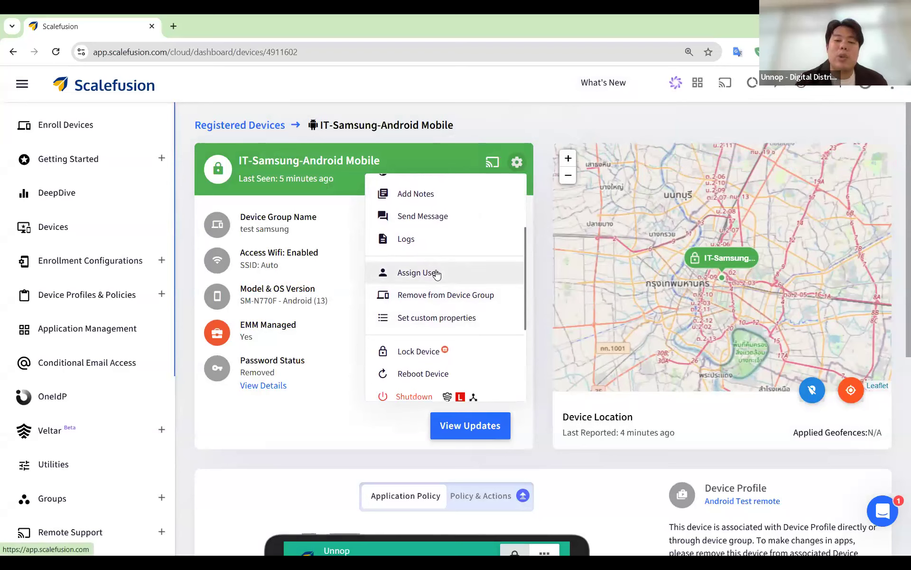
pyautogui.scroll(-1, 437, 275)
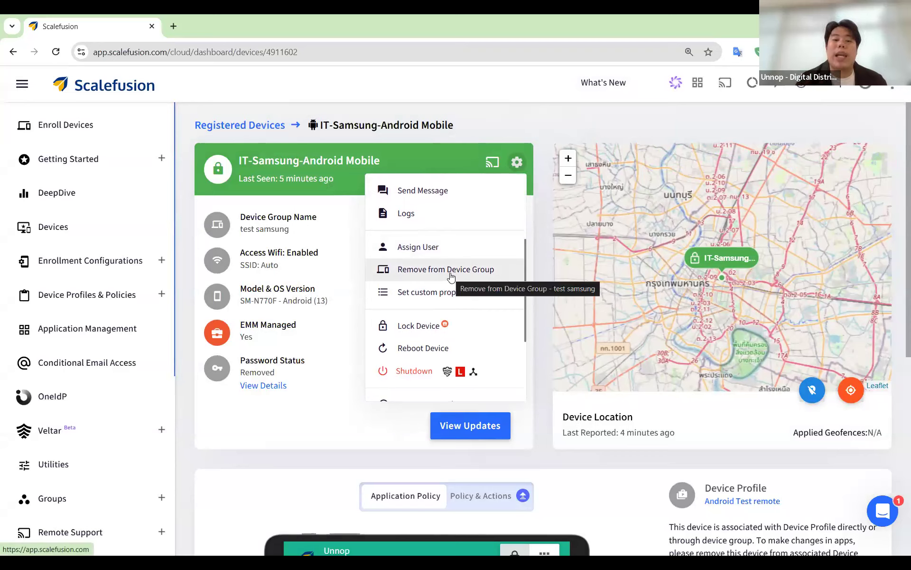
pyautogui.scroll(-4, 451, 277)
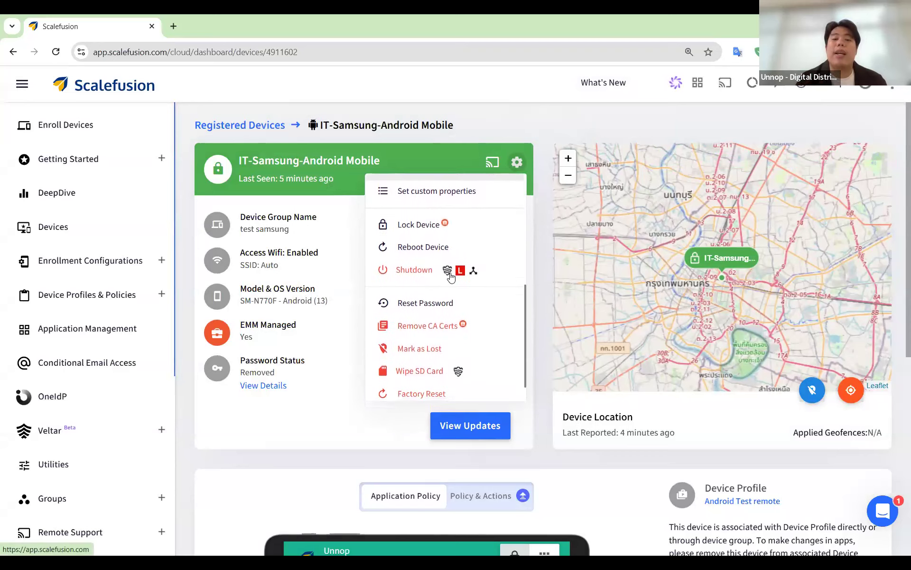
pyautogui.scroll(-1, 451, 277)
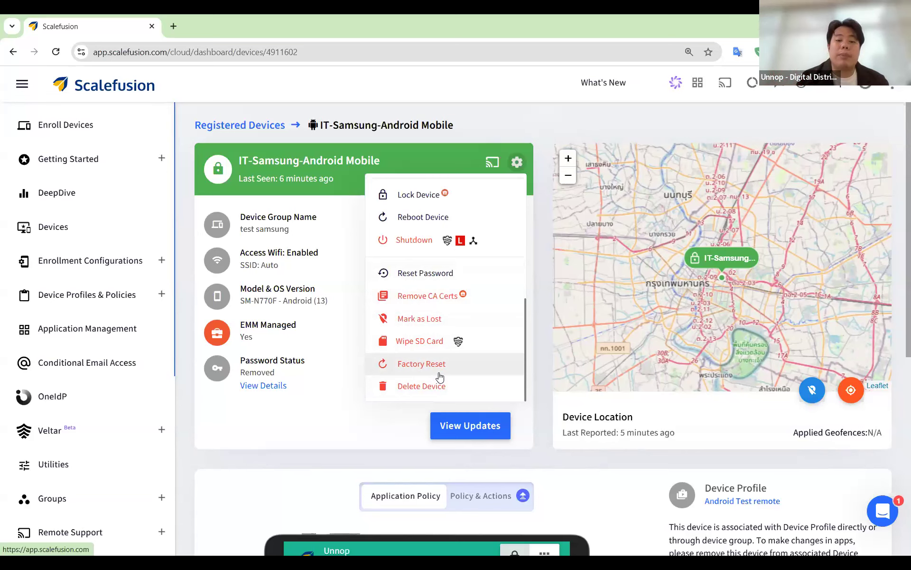
pyautogui.click(314, 430)
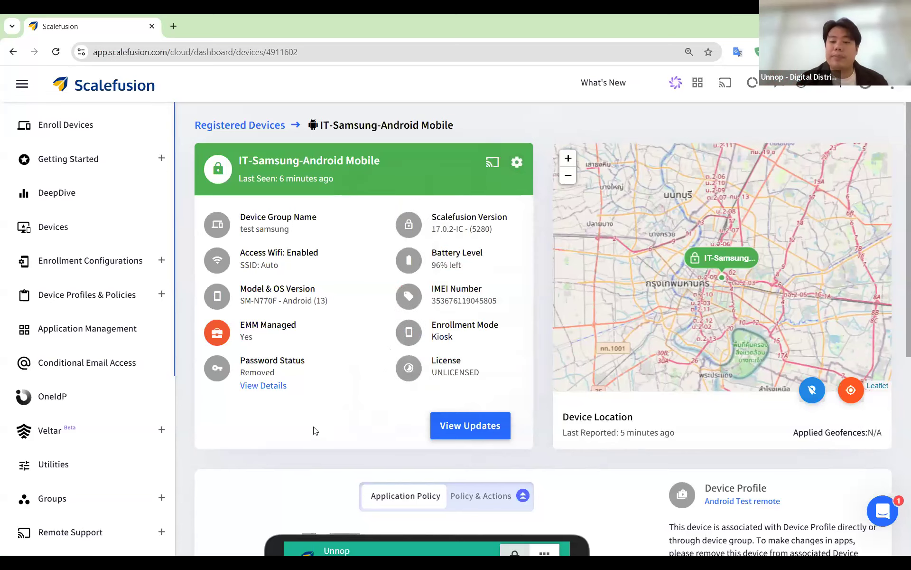
pyautogui.scroll(-3, 313, 430)
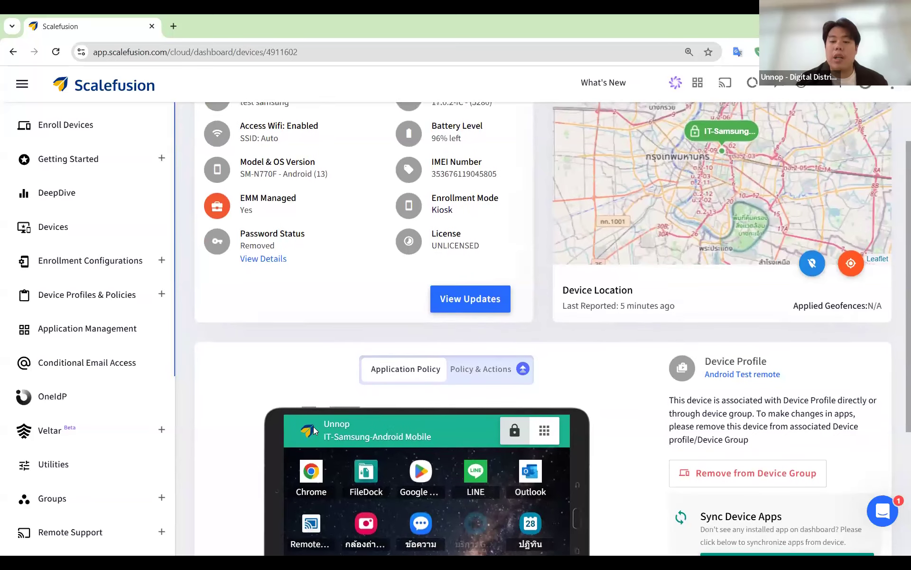
pyautogui.scroll(3, 313, 426)
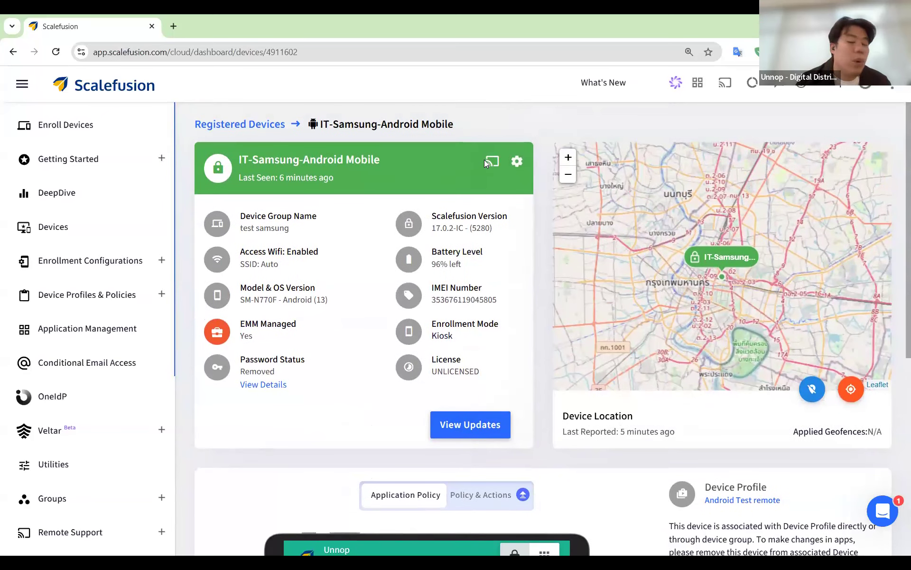
# Review the Samsung device's location history for 12 November 2024, including its recorded places and the date and time-range filters
pyautogui.click(853, 391)
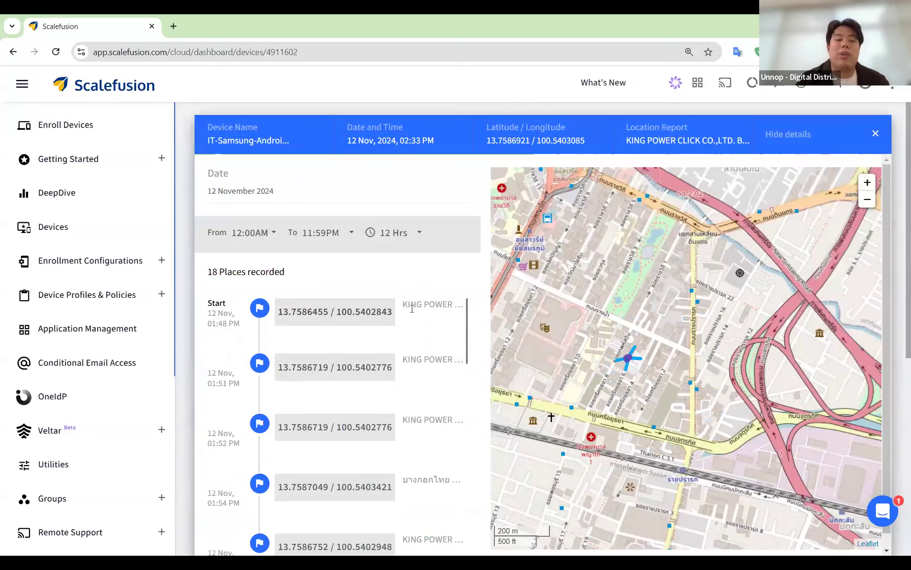
pyautogui.scroll(-12, 367, 447)
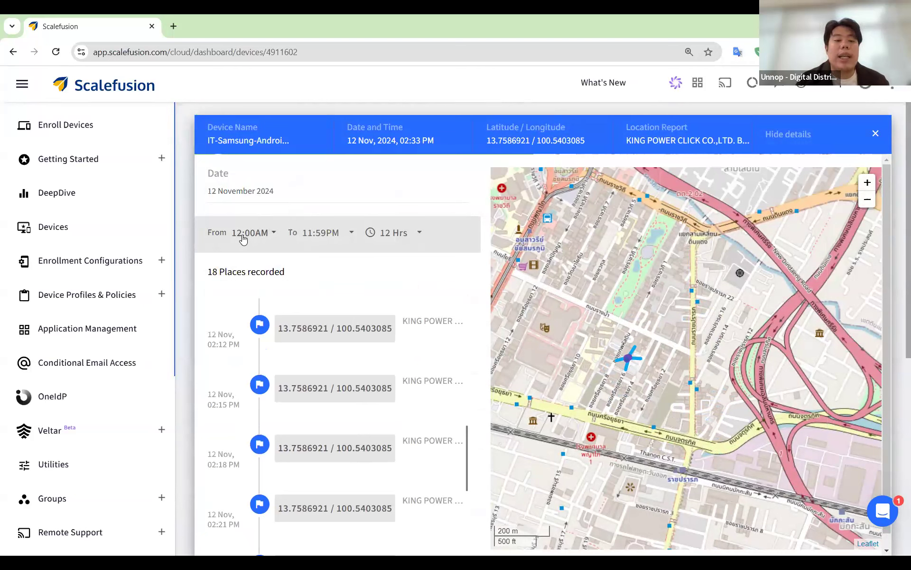
pyautogui.click(243, 236)
pyautogui.click(322, 234)
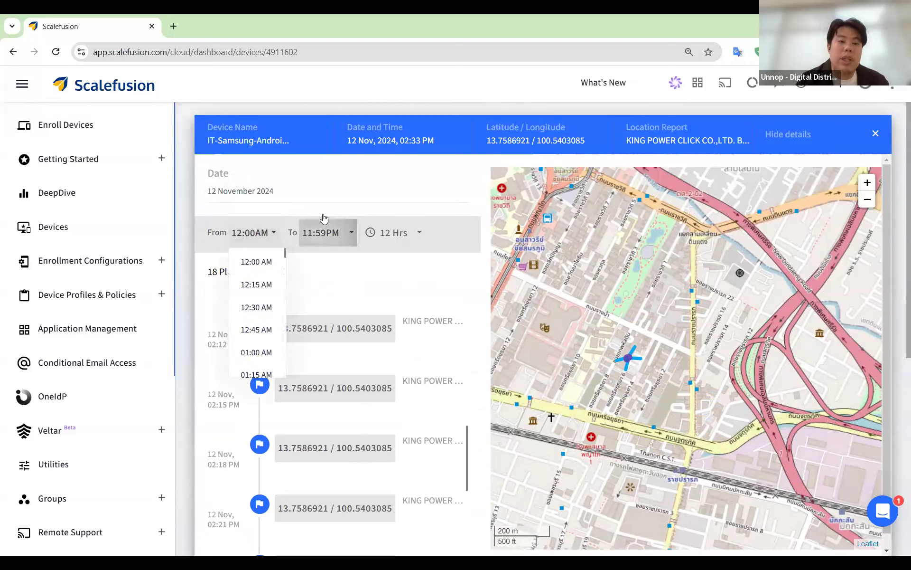
pyautogui.click(326, 191)
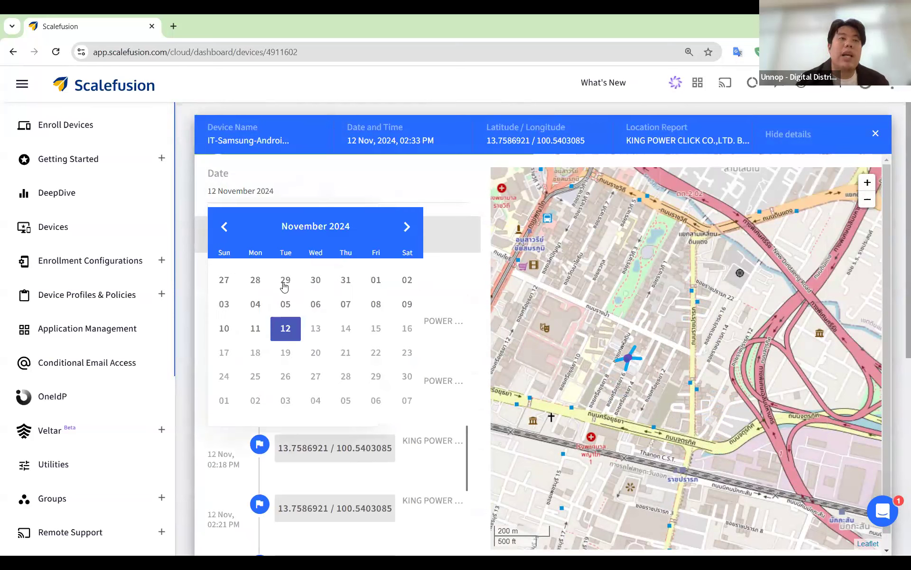
pyautogui.click(473, 207)
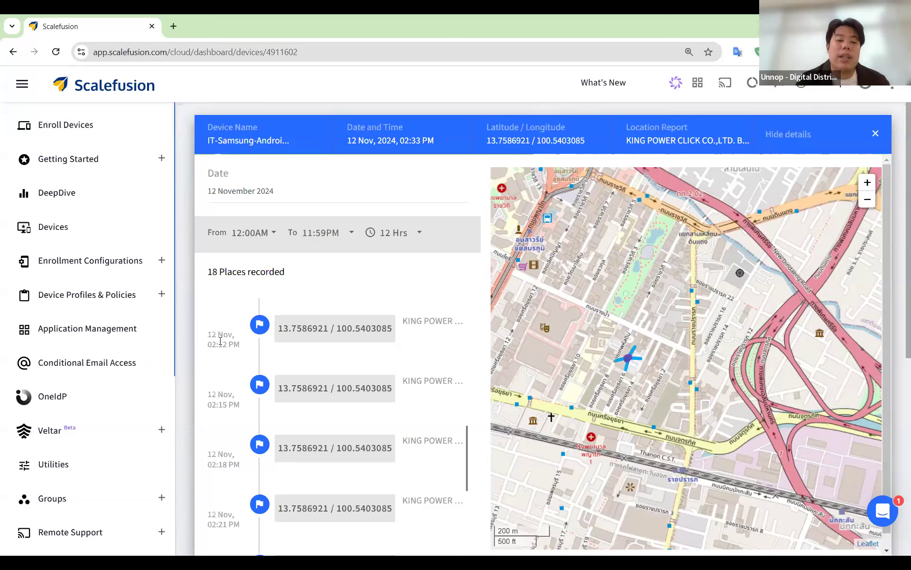
pyautogui.moveTo(212, 334); pyautogui.dragTo(226, 344)
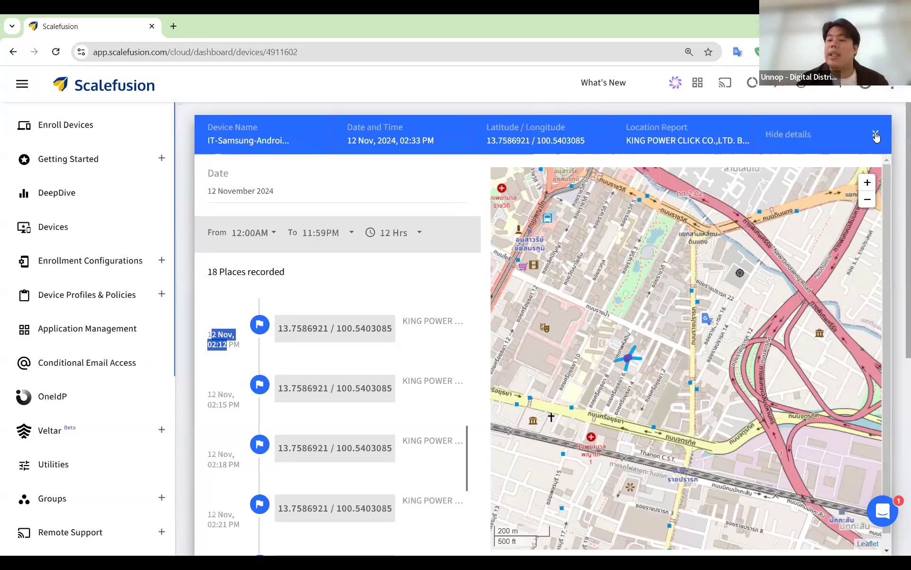
pyautogui.click(569, 224)
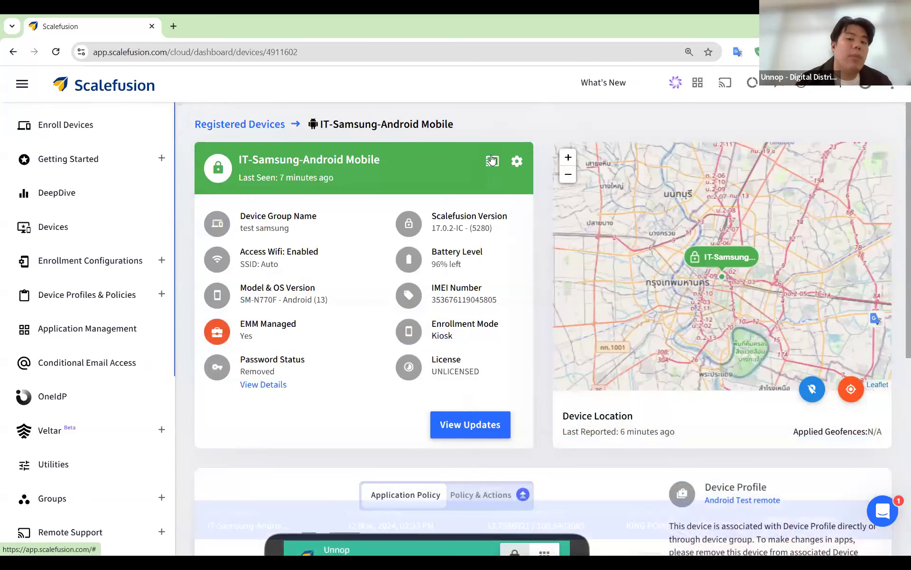
# Start a Remote Cast session with the IT-Samsung-Android Mobile device and bring its mirrored screen fully into view
pyautogui.click(492, 160)
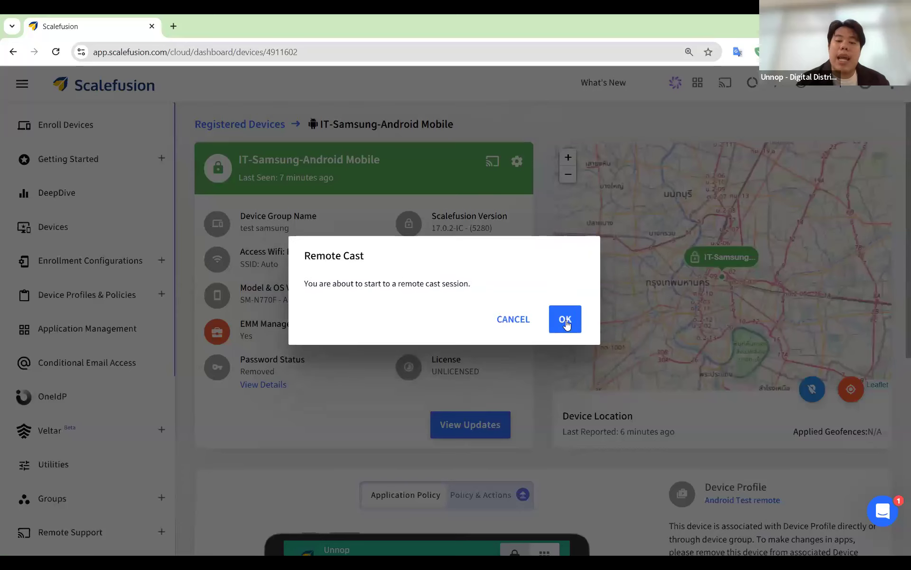
pyautogui.click(564, 321)
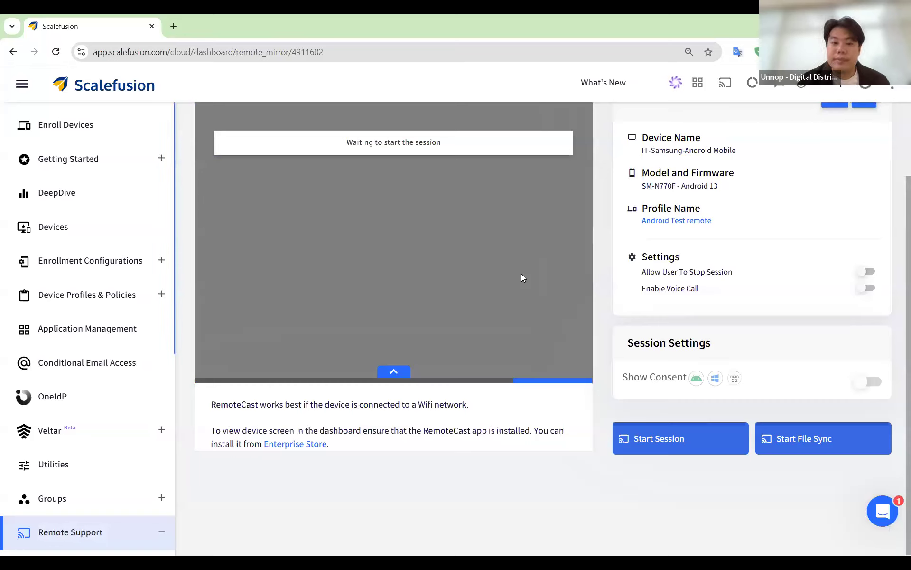
pyautogui.click(667, 442)
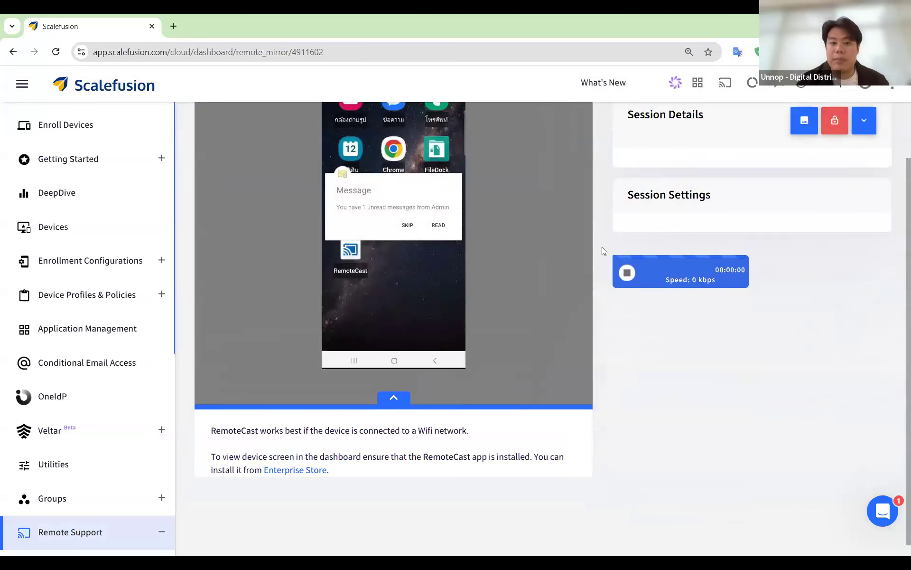
pyautogui.scroll(2, 570, 211)
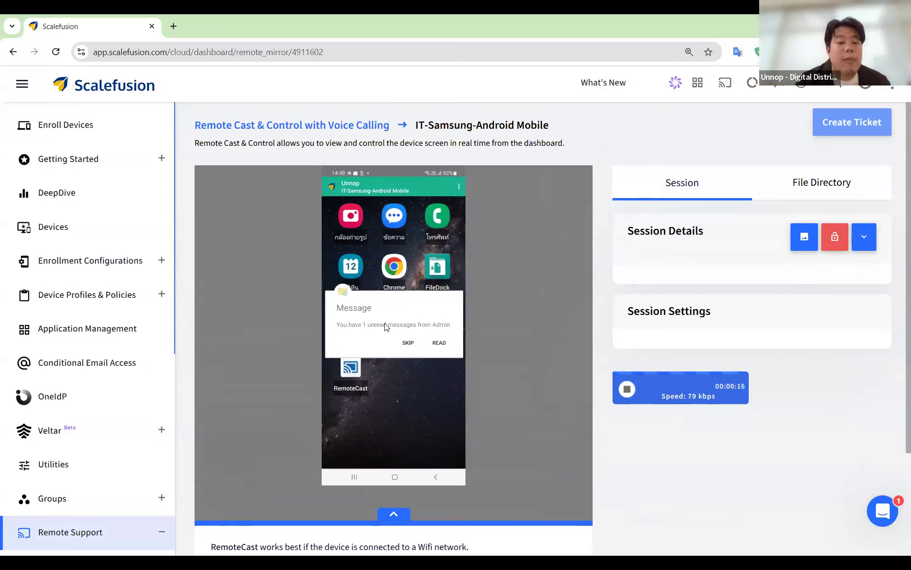
# Read the unread admin message on the mirrored phone and return to its home screen
pyautogui.click(440, 347)
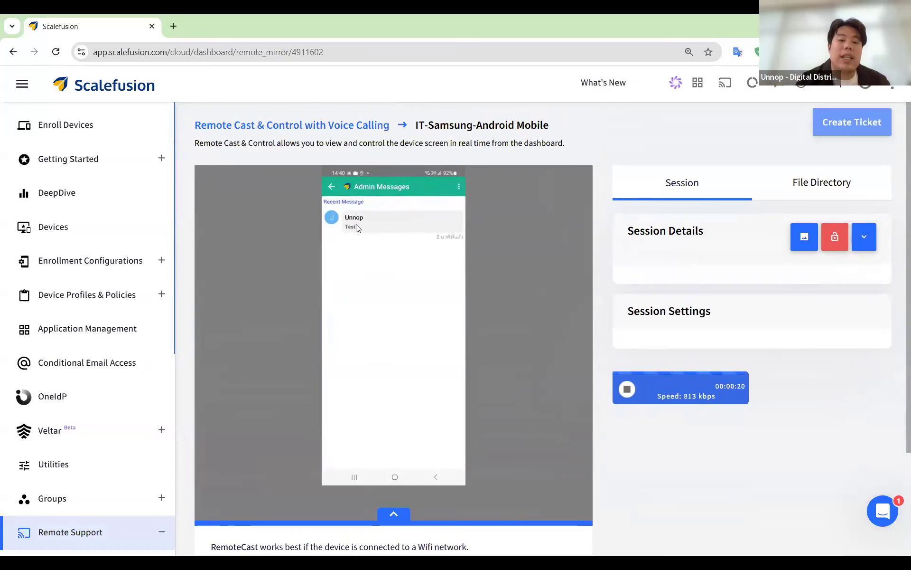
pyautogui.click(328, 191)
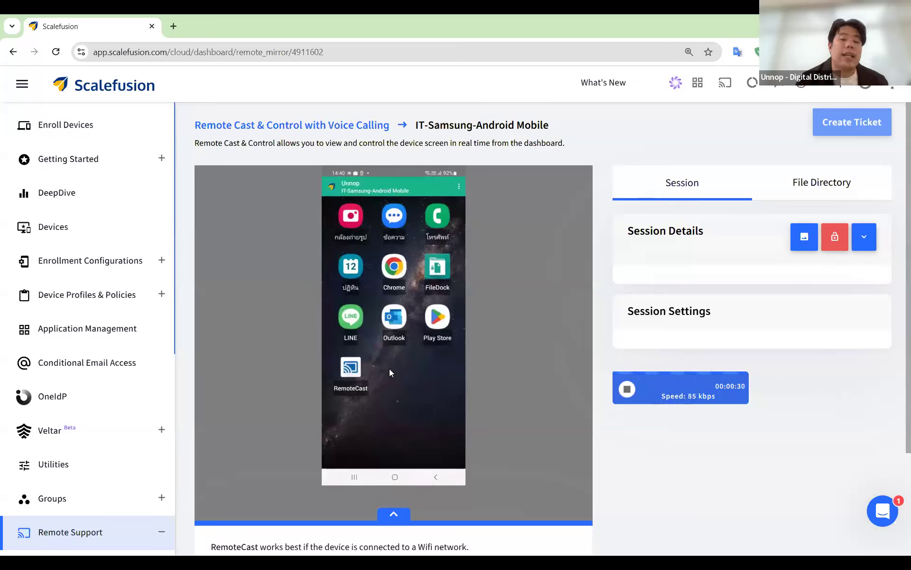
pyautogui.click(393, 474)
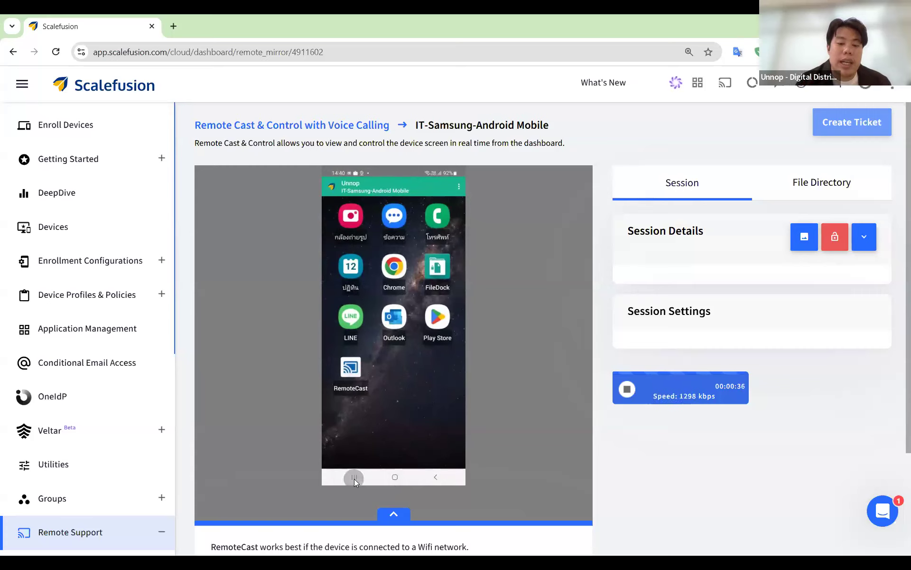
# Try the mirrored phone's home and recent-apps navigation, and open FileDock before returning to the home screen
pyautogui.click(394, 477)
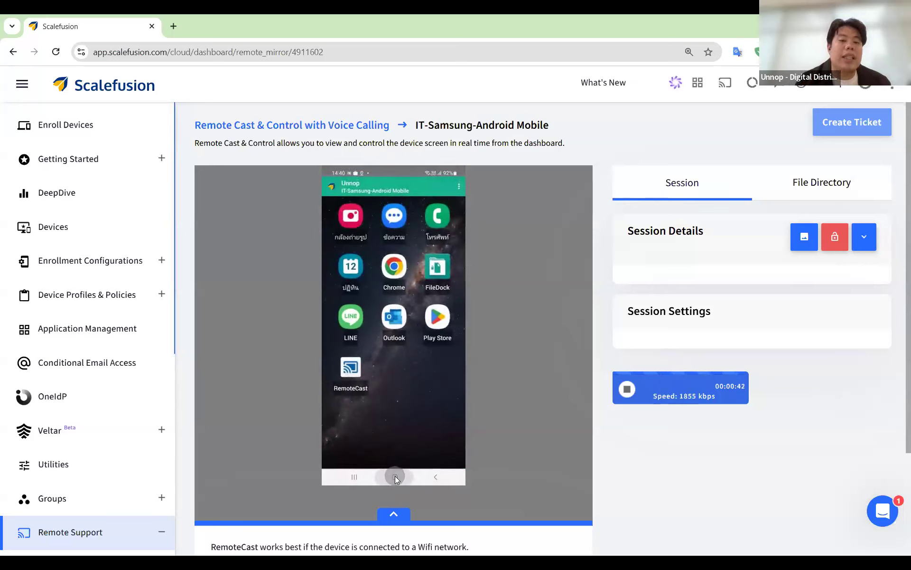
pyautogui.click(351, 477)
pyautogui.click(358, 340)
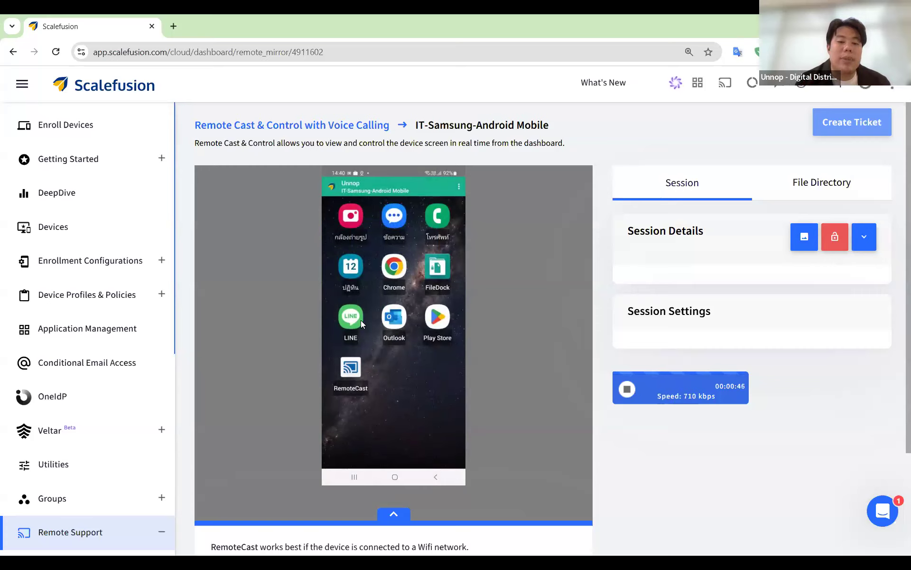
pyautogui.click(355, 475)
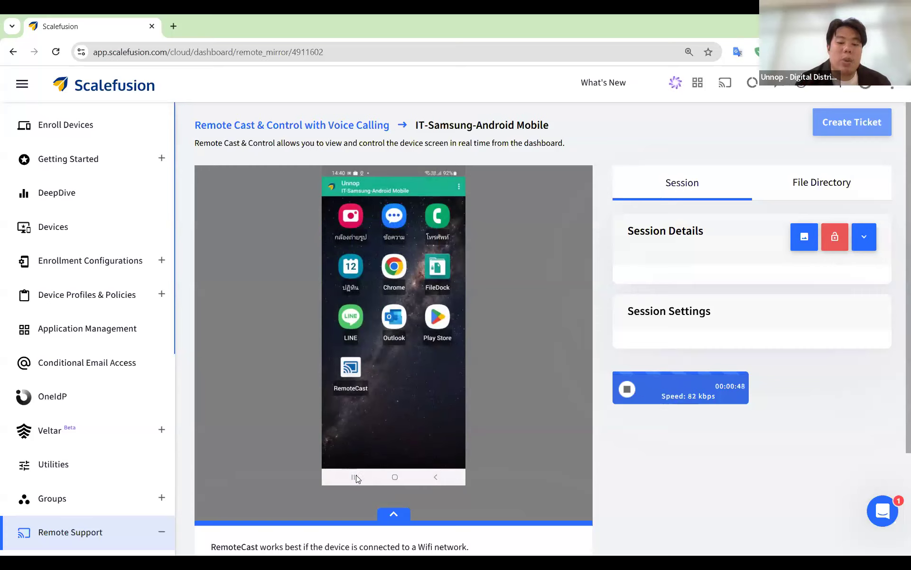
pyautogui.click(381, 403)
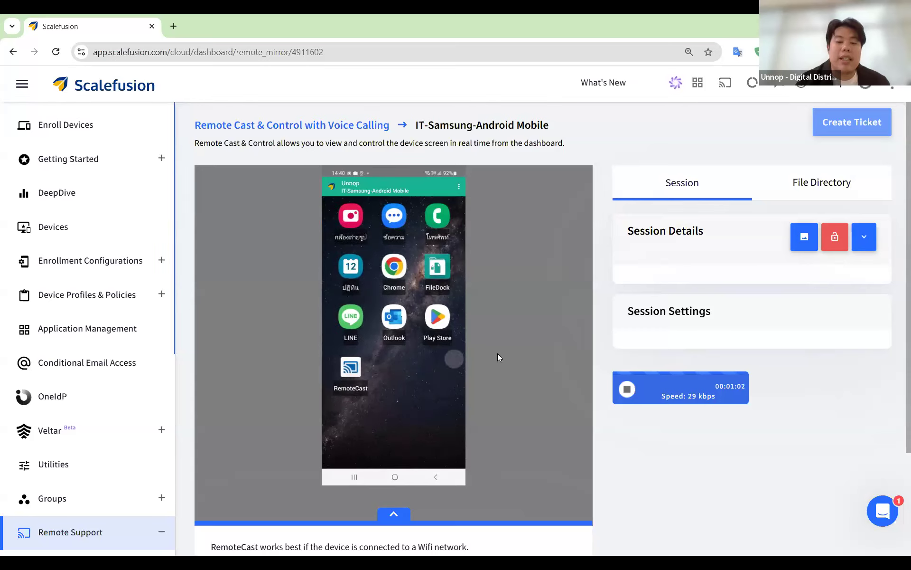
pyautogui.click(438, 267)
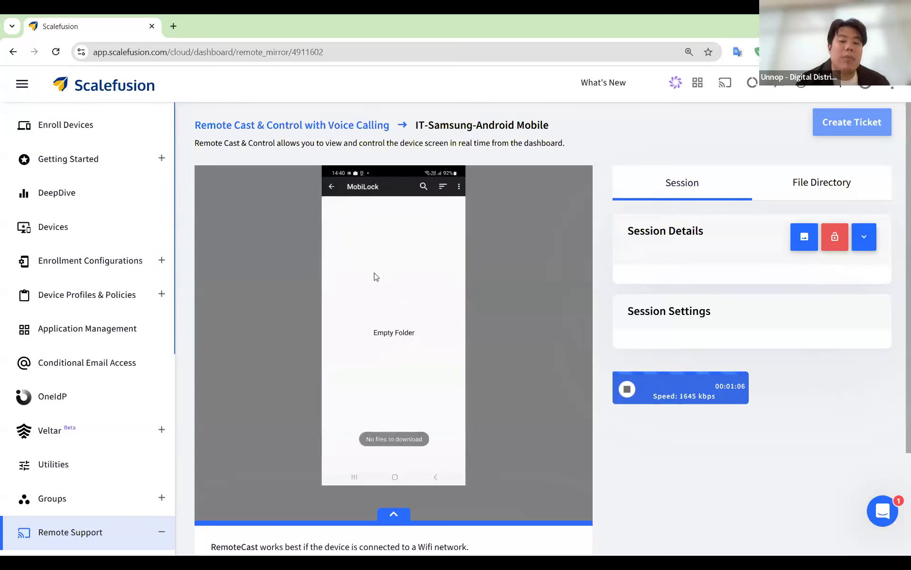
pyautogui.click(394, 477)
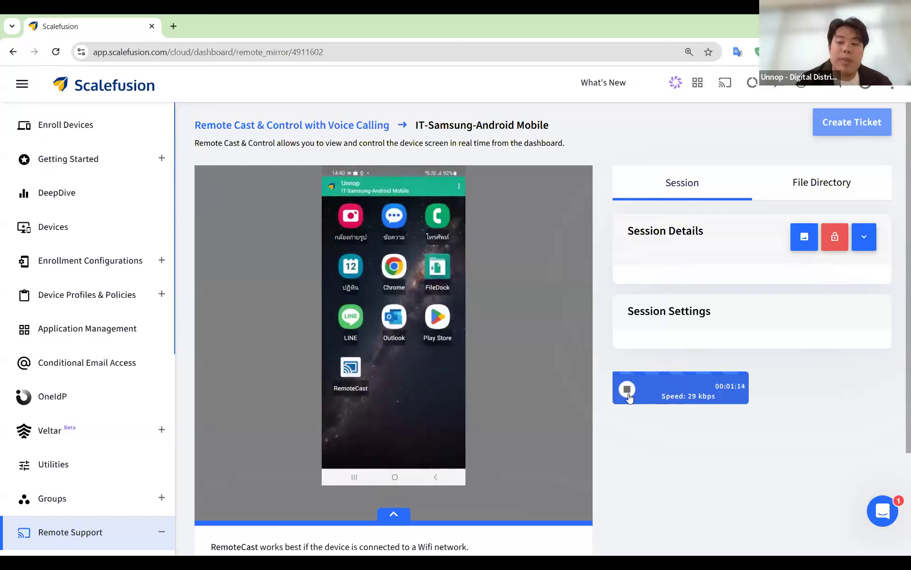
# Show the phone's file directory, browse the Device Storage folders and expand the DCIM folder
pyautogui.click(826, 192)
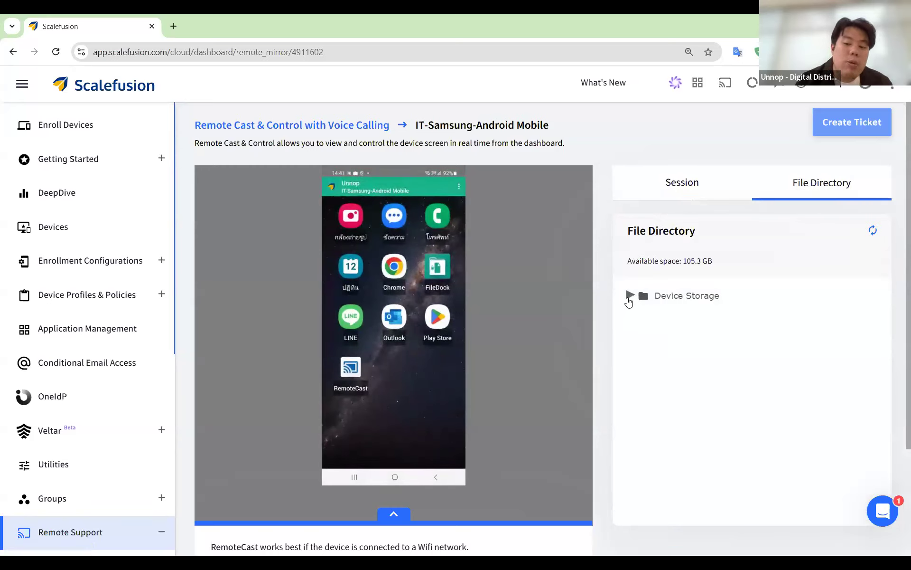
pyautogui.click(630, 296)
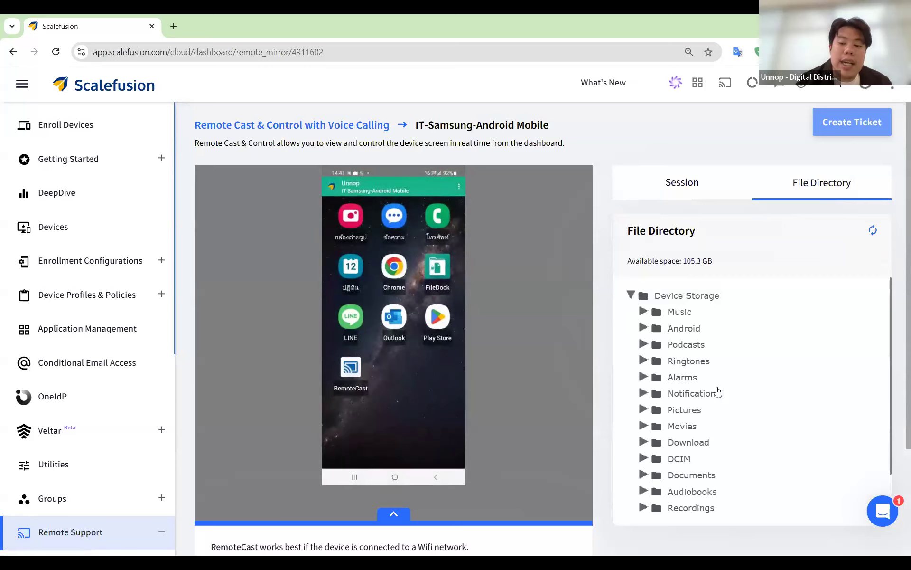
pyautogui.scroll(-1, 717, 392)
pyautogui.scroll(1, 718, 391)
pyautogui.scroll(-1, 718, 392)
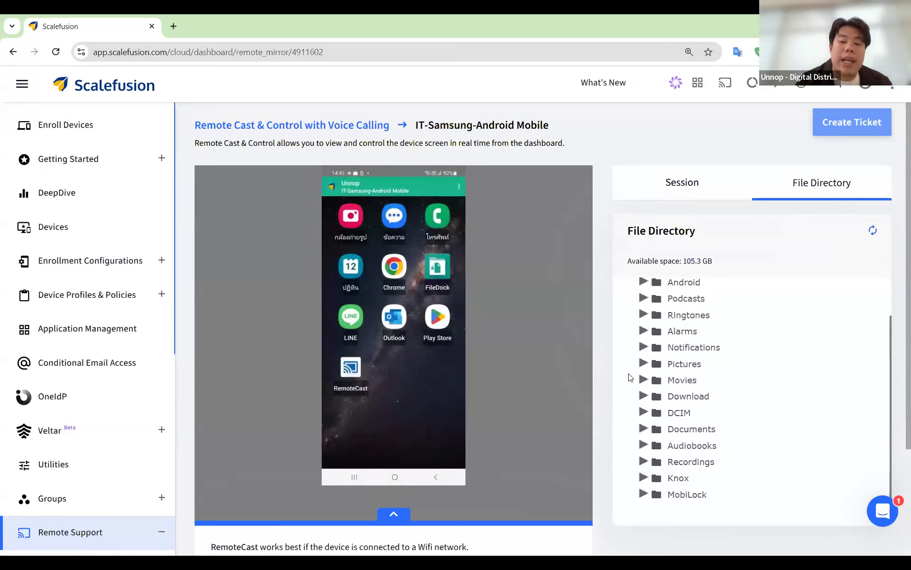
pyautogui.click(644, 412)
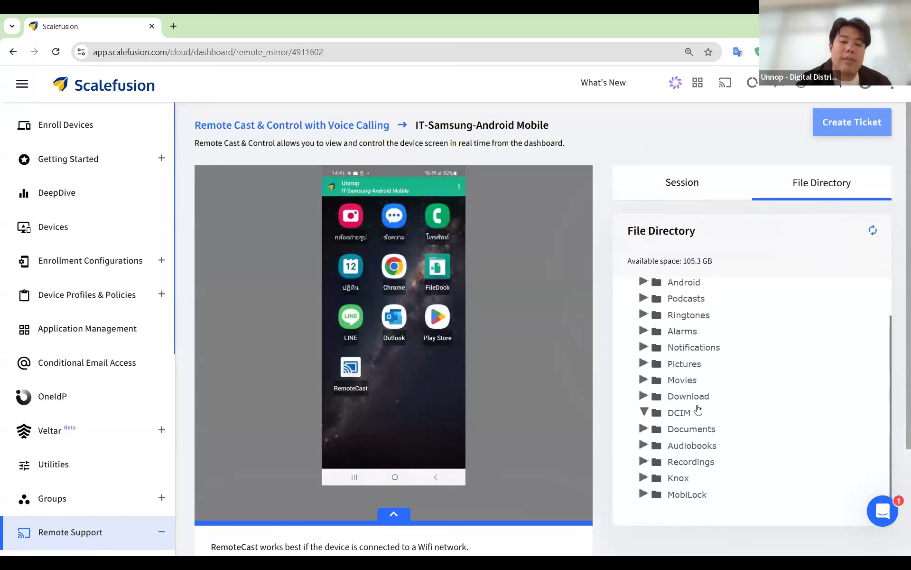
# Select Over_the_Horizon.mp3 in the Samsung subfolder of Music to view its file options, and return to the session details
pyautogui.scroll(1, 695, 408)
pyautogui.click(644, 311)
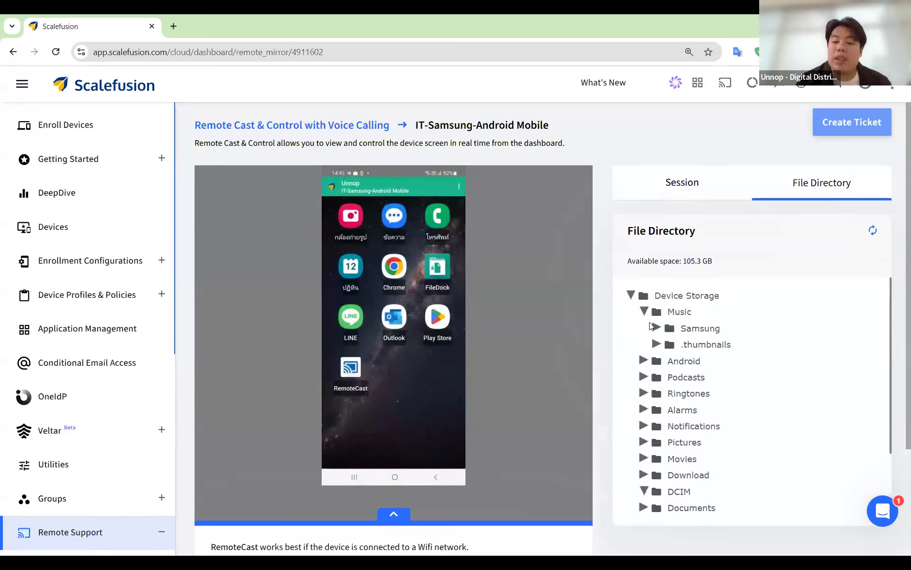
pyautogui.click(657, 328)
pyautogui.click(740, 344)
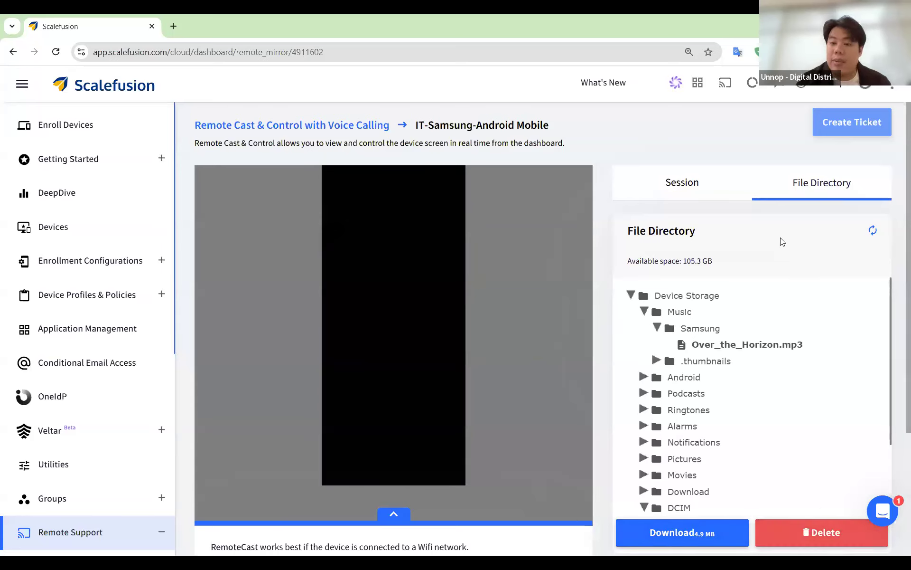
pyautogui.scroll(-2, 679, 299)
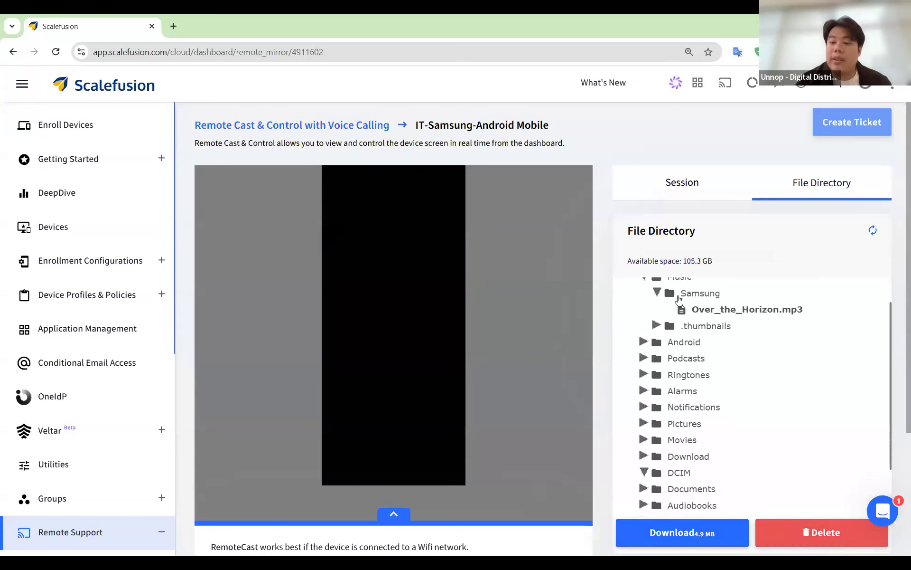
pyautogui.click(697, 181)
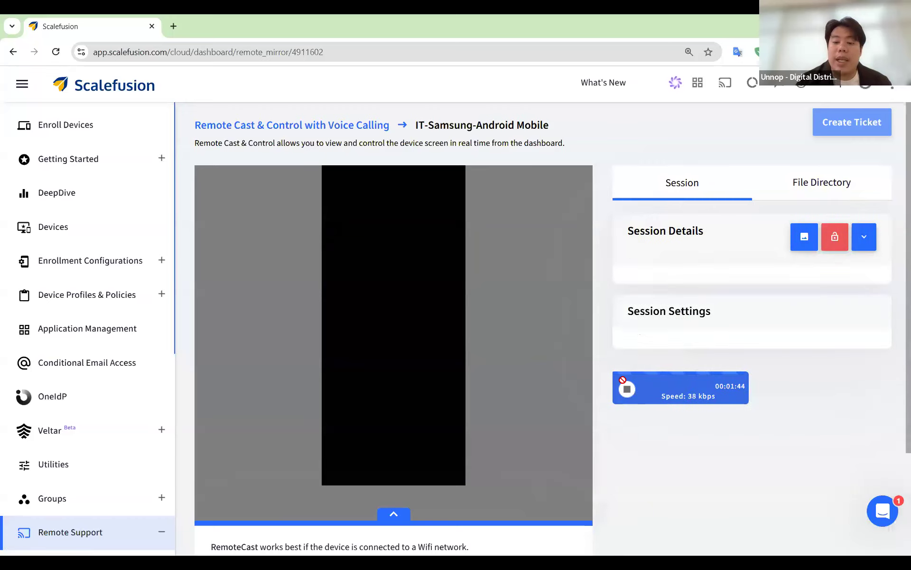
# Stop the remote control session on the Samsung phone and look over its session details and settings
pyautogui.click(627, 389)
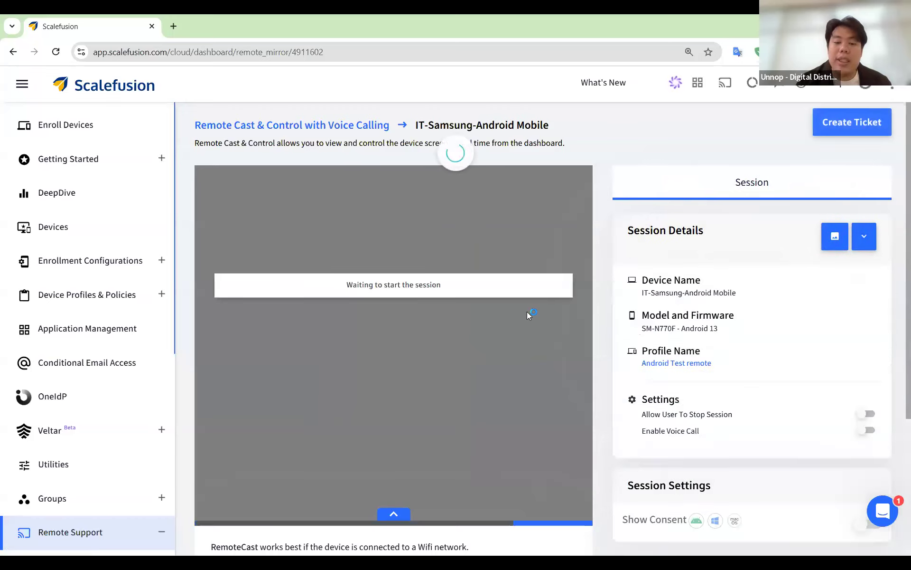
pyautogui.click(834, 235)
pyautogui.click(410, 279)
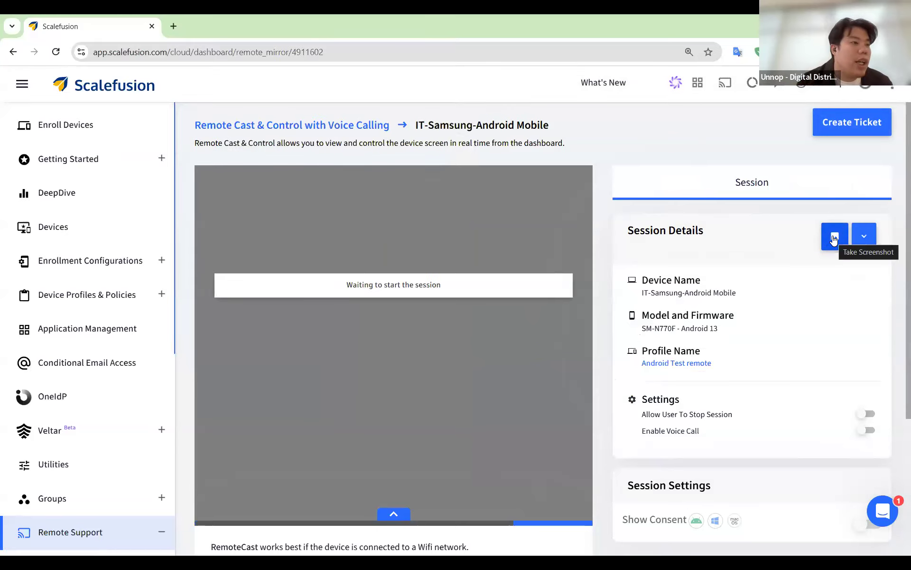
pyautogui.scroll(-1, 206, 268)
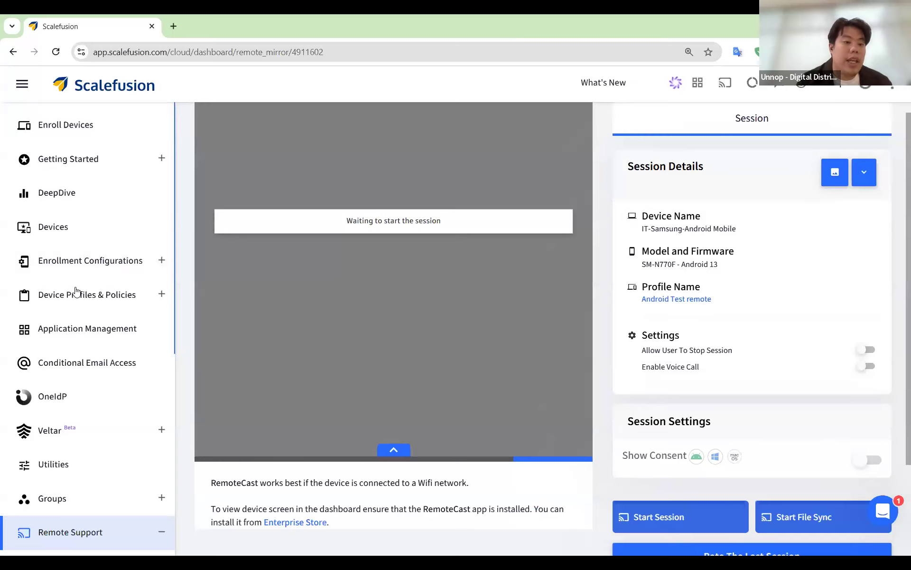
# Open the details of IT-Samsung-Android Mobile from the registered devices, check its reported updates and dismiss the notice
pyautogui.click(71, 236)
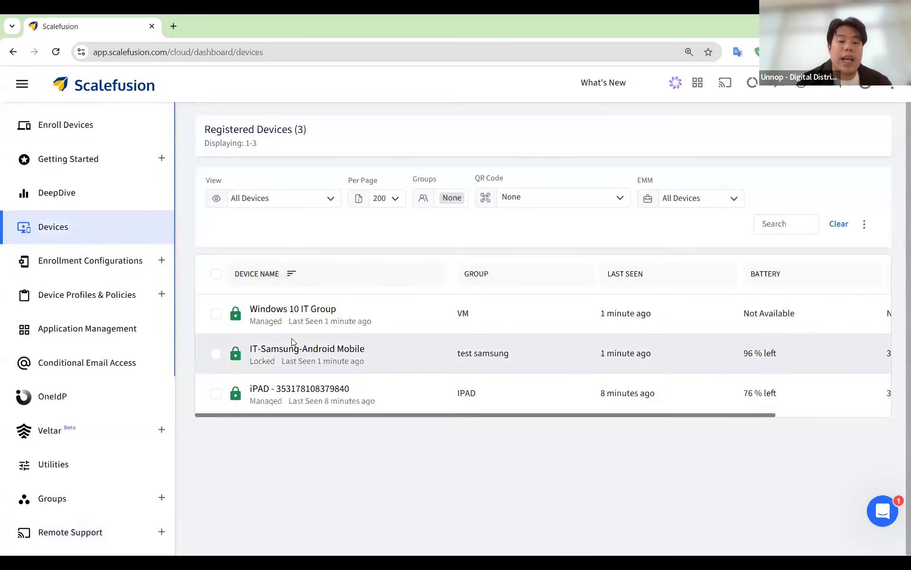
pyautogui.click(499, 309)
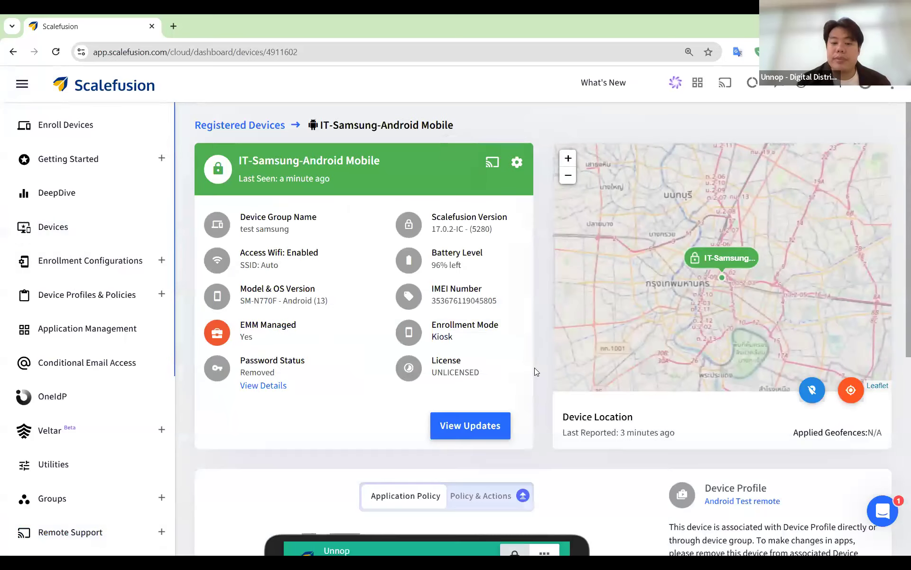
pyautogui.click(480, 425)
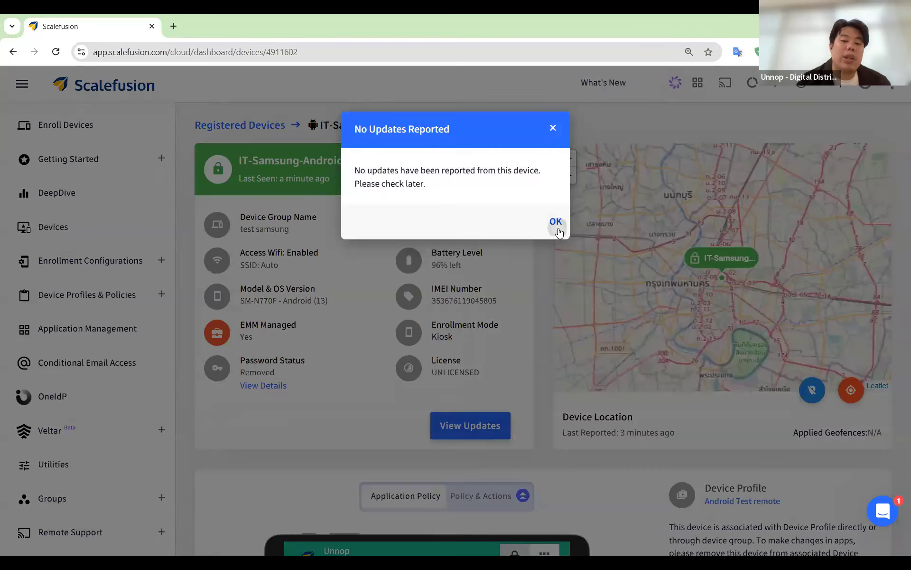
pyautogui.click(559, 229)
# Review the phone's full device information, covering network, SIM binding, storage and OS update details, and close it
pyautogui.click(518, 161)
pyautogui.click(392, 174)
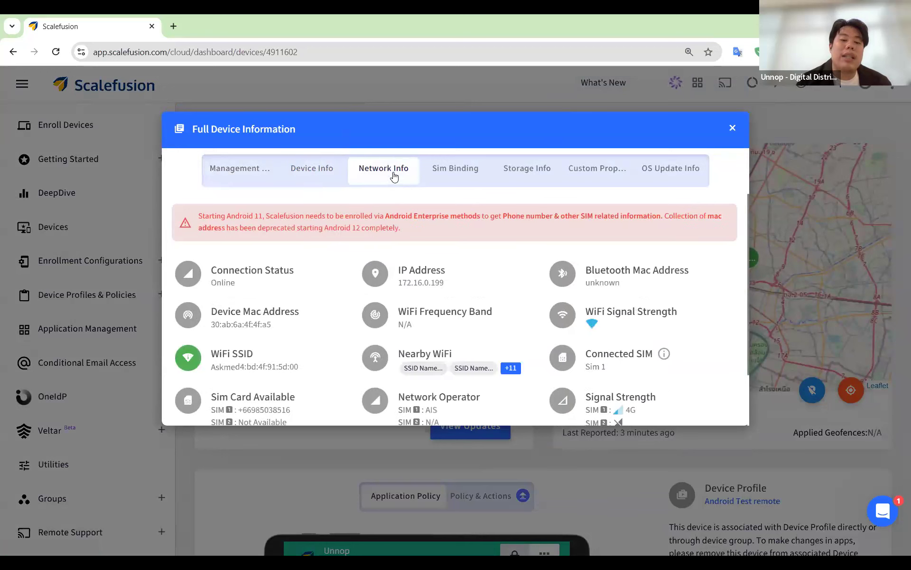
pyautogui.click(473, 174)
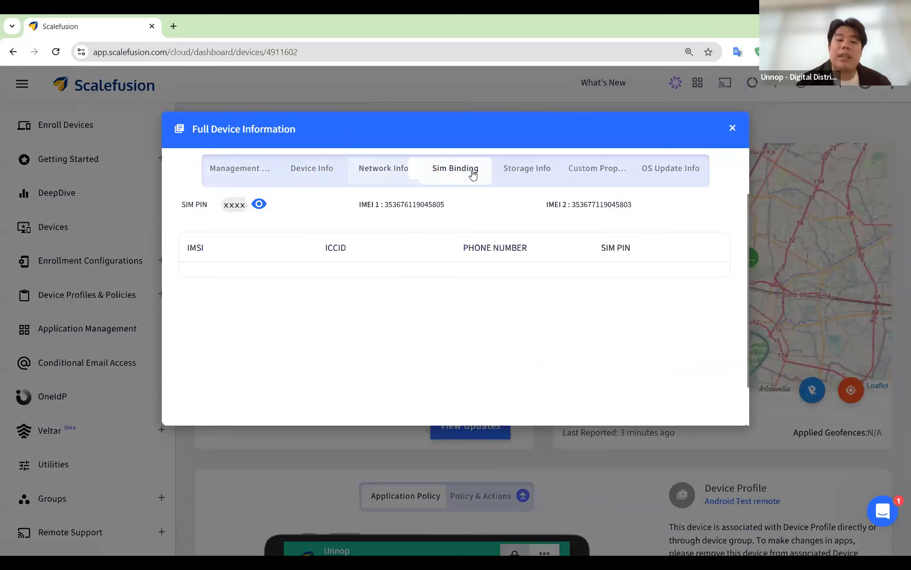
pyautogui.click(531, 172)
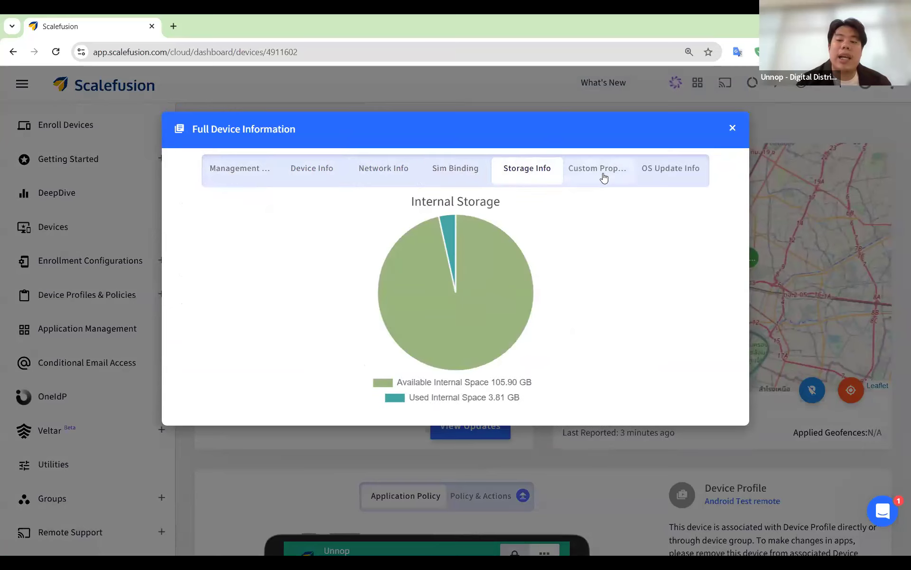
pyautogui.click(671, 175)
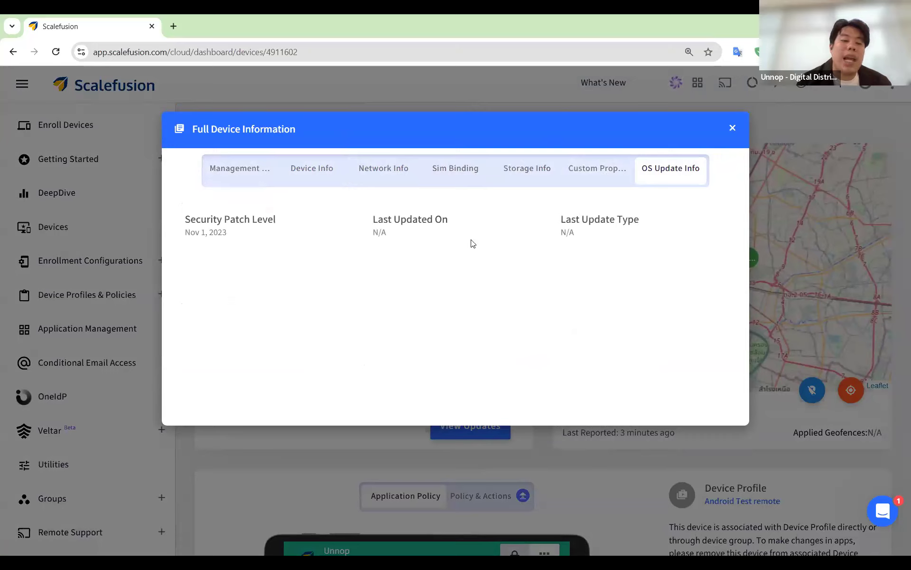
pyautogui.click(732, 128)
# Open the Android Test remote device profile for editing
pyautogui.scroll(-1, 380, 332)
pyautogui.click(87, 294)
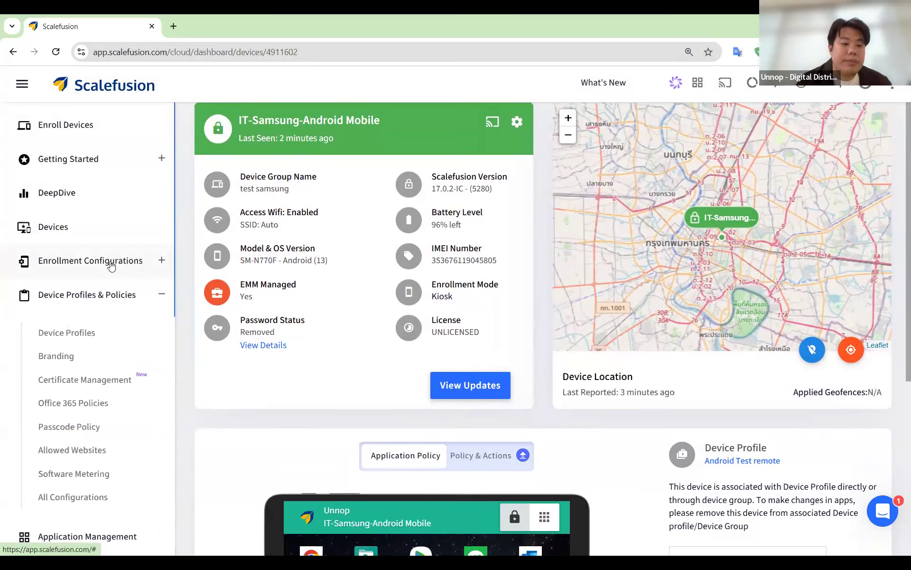
pyautogui.click(75, 332)
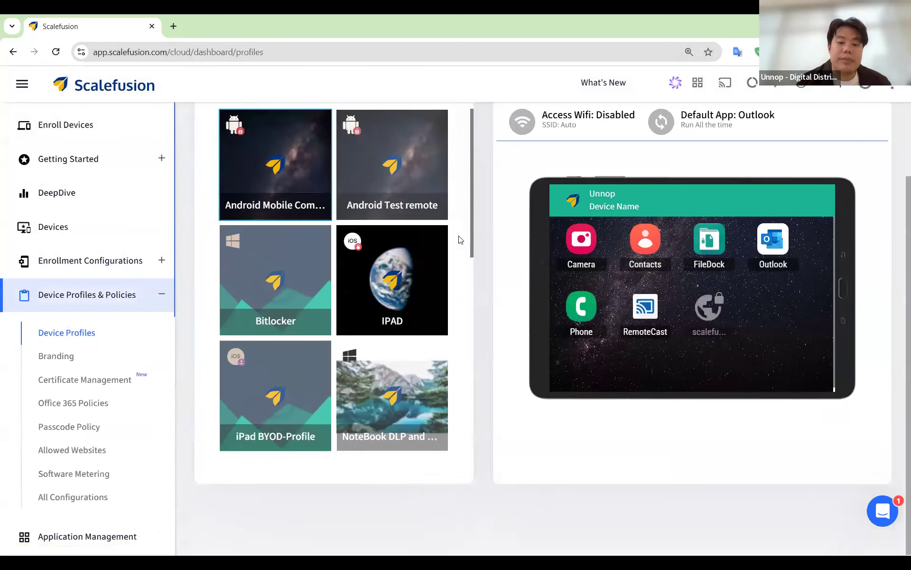
pyautogui.scroll(3, 390, 257)
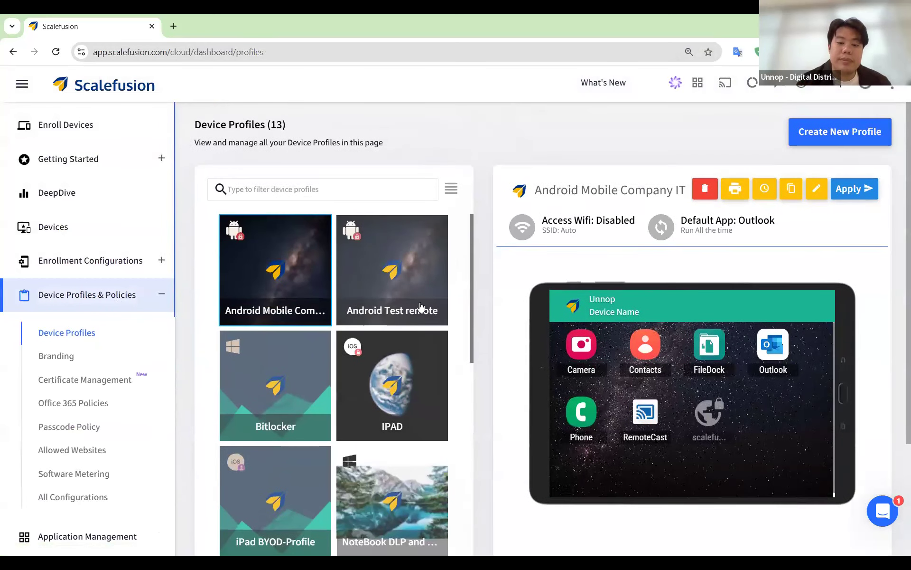
pyautogui.click(383, 245)
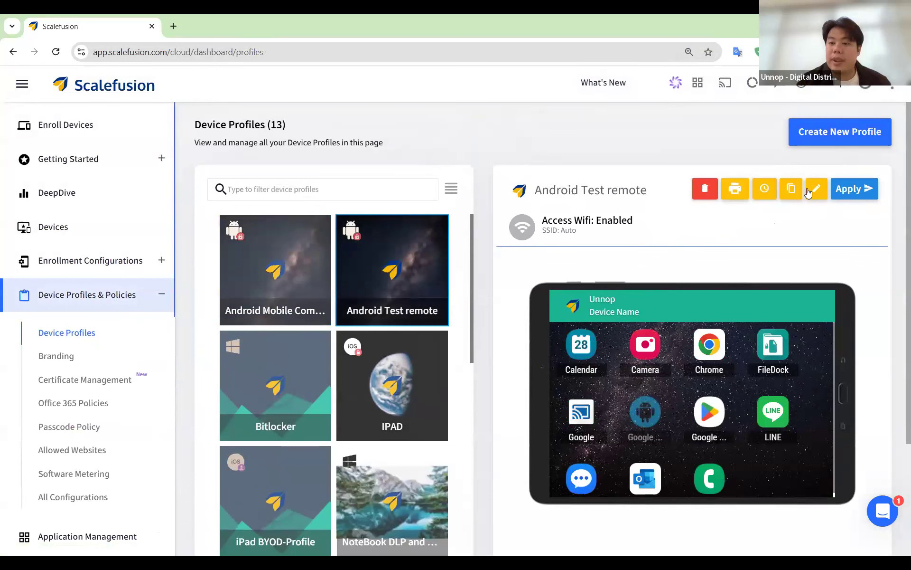
pyautogui.click(815, 189)
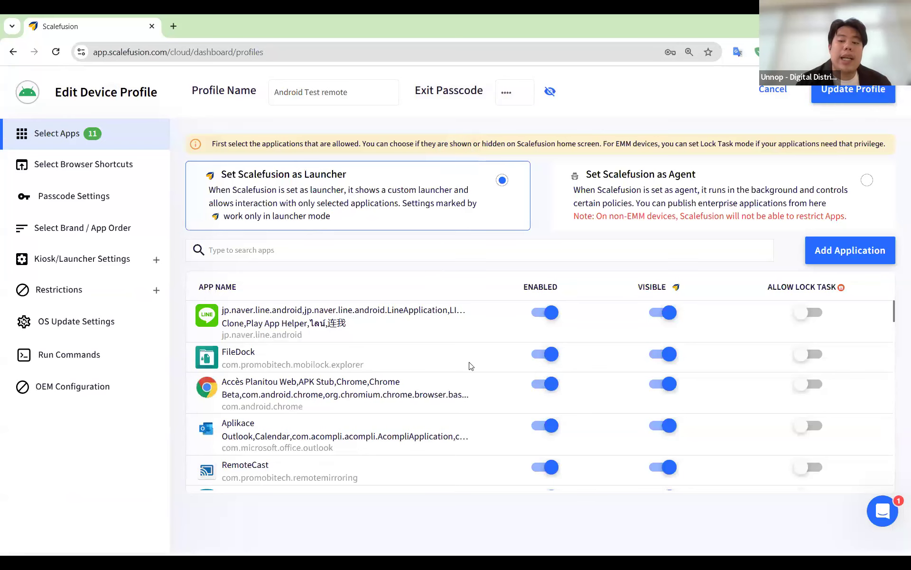
# Look through the profile's app list to see which applications are enabled and visible
pyautogui.scroll(-2, 470, 366)
pyautogui.scroll(-6, 470, 365)
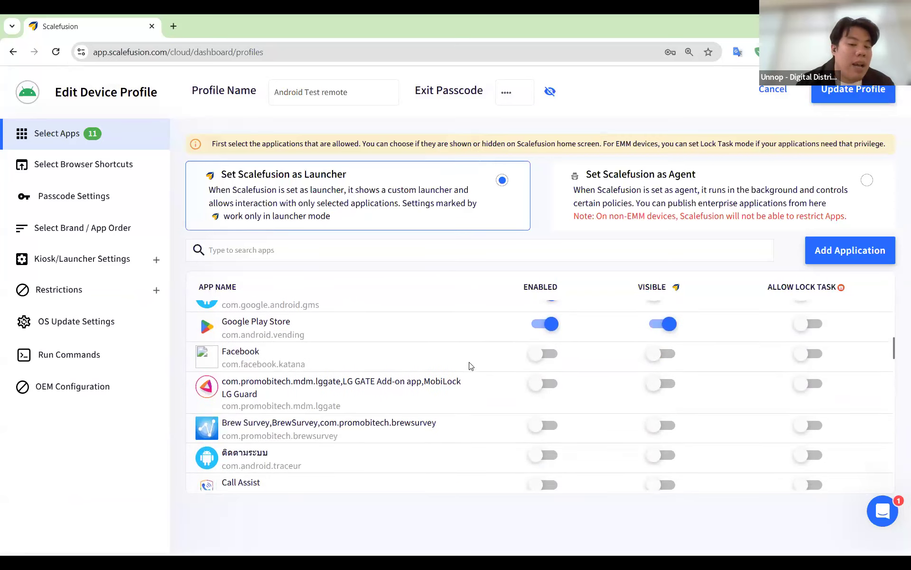
pyautogui.scroll(1, 470, 365)
pyautogui.scroll(6, 470, 366)
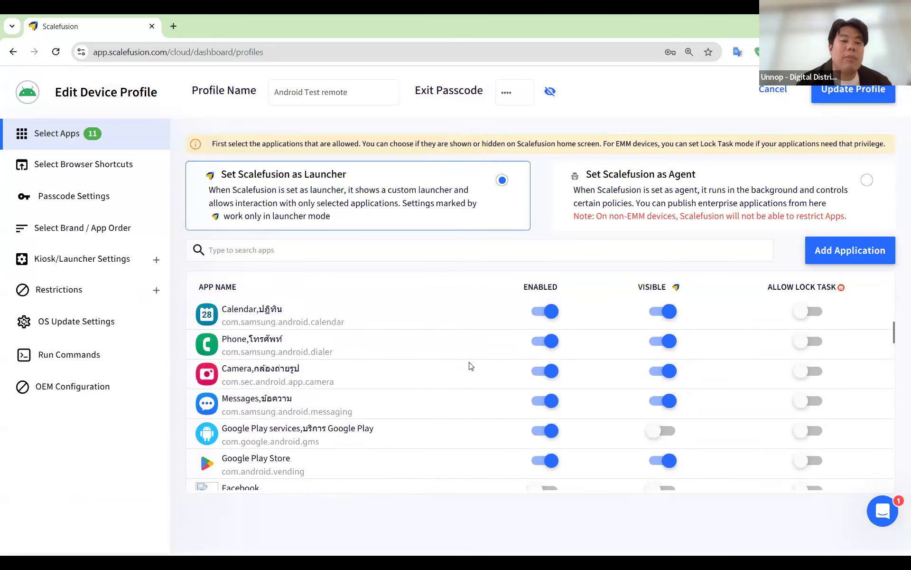
# Enable the Digitaldistribution and scalefusion browser shortcuts in the profile
pyautogui.click(118, 165)
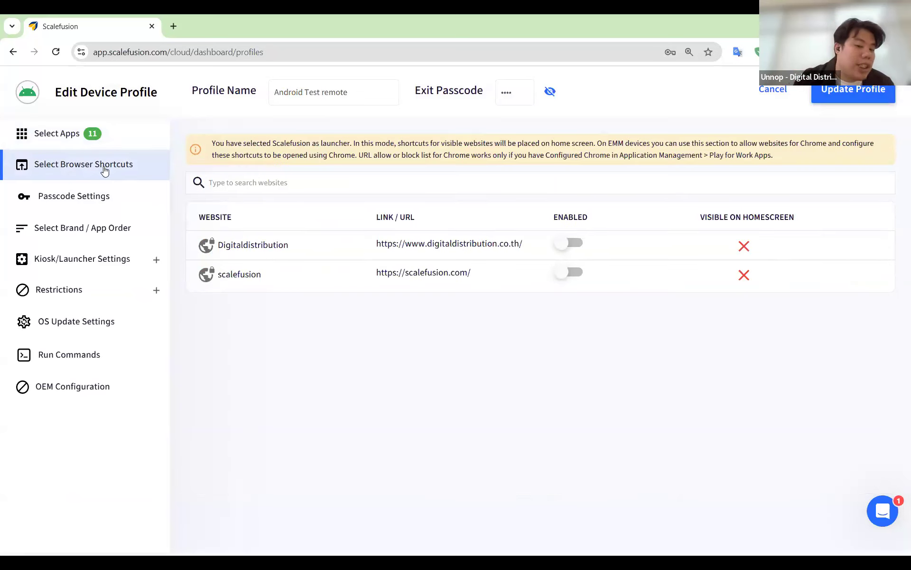
pyautogui.click(563, 250)
pyautogui.click(562, 278)
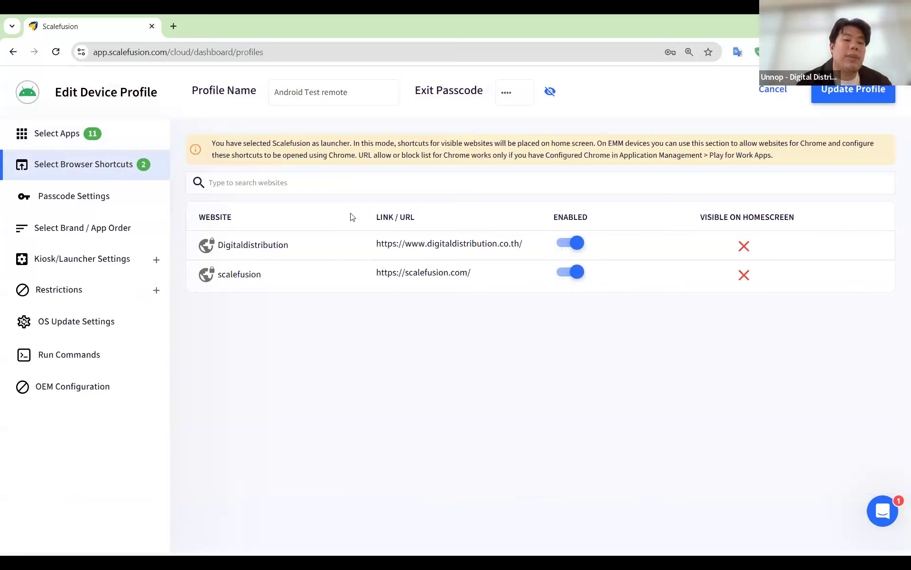
# Try overriding the global password policy in the profile's passcode settings and inspect the password complexity options
pyautogui.click(110, 205)
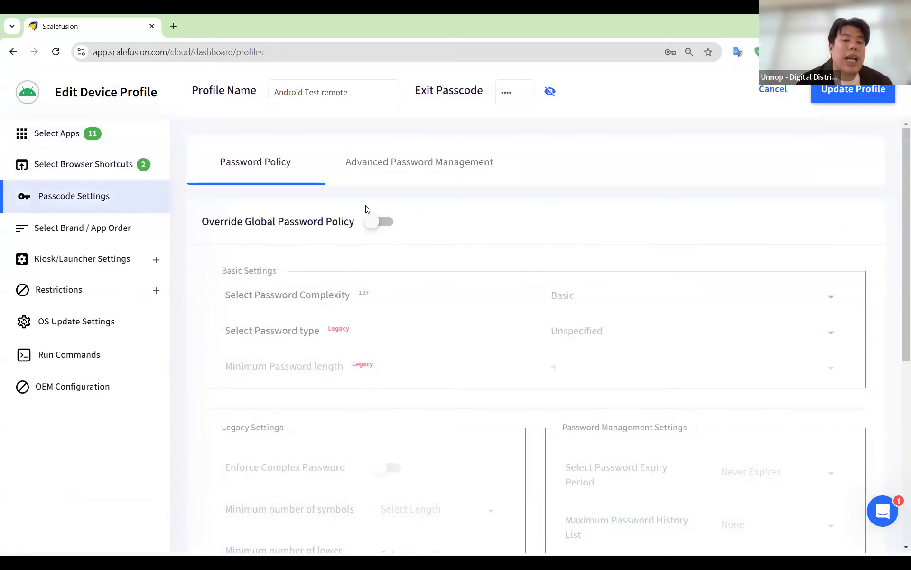
pyautogui.click(372, 225)
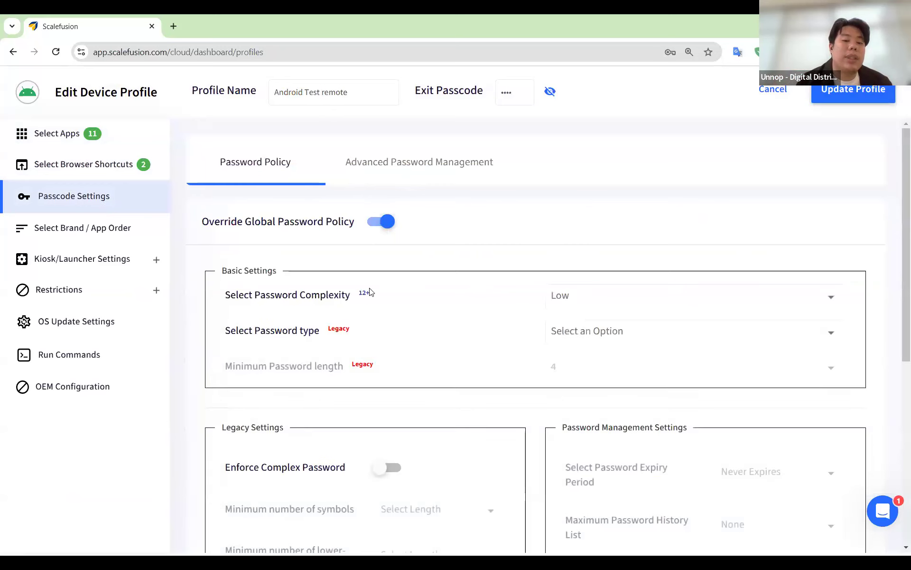
pyautogui.scroll(-2, 468, 353)
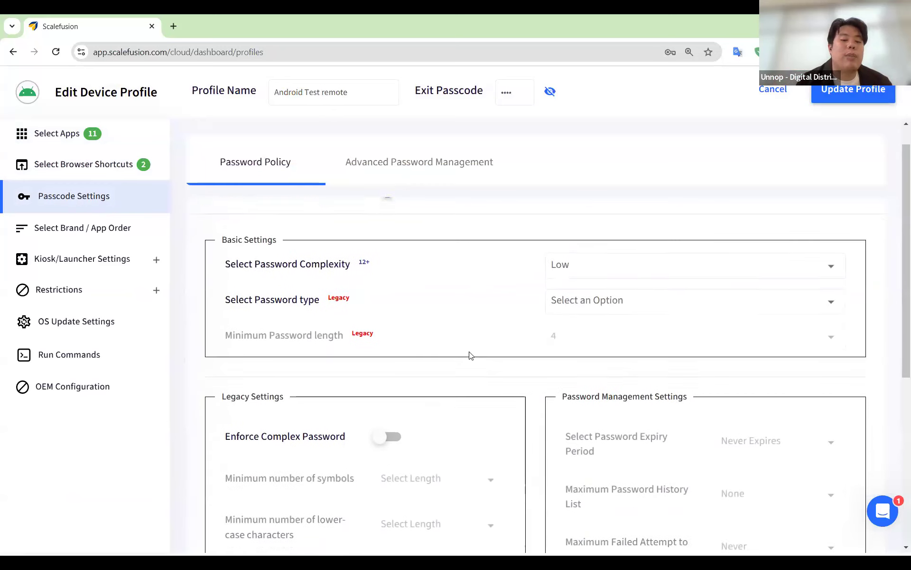
pyautogui.scroll(2, 468, 354)
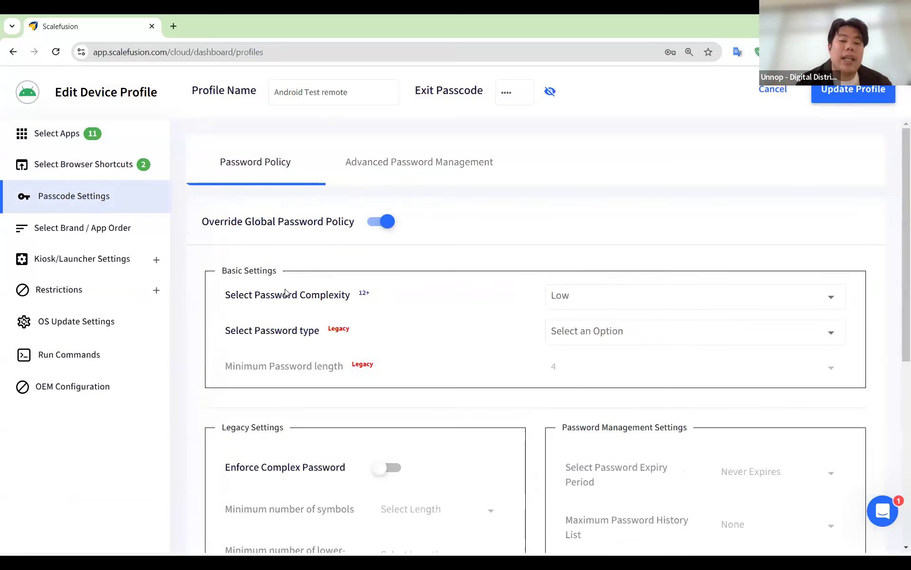
pyautogui.click(589, 308)
pyautogui.click(472, 286)
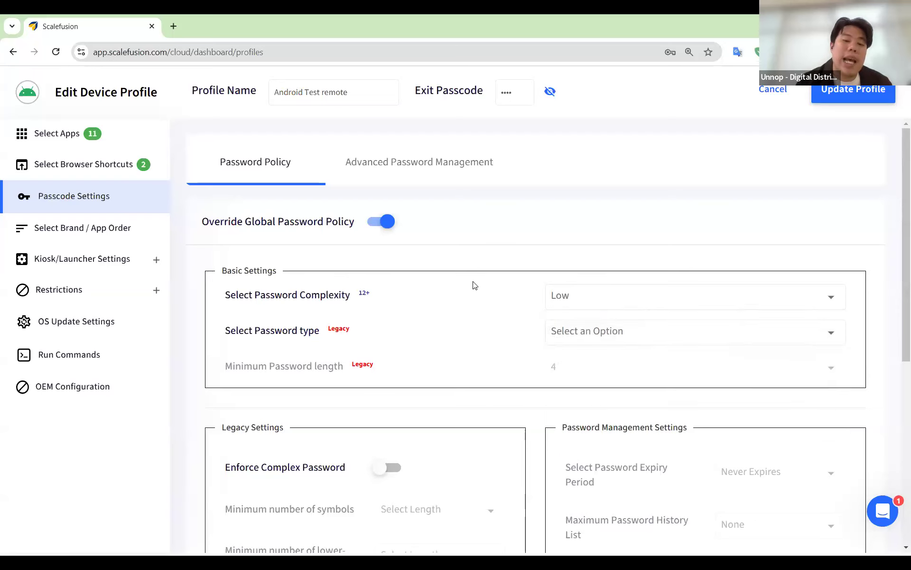
pyautogui.click(386, 221)
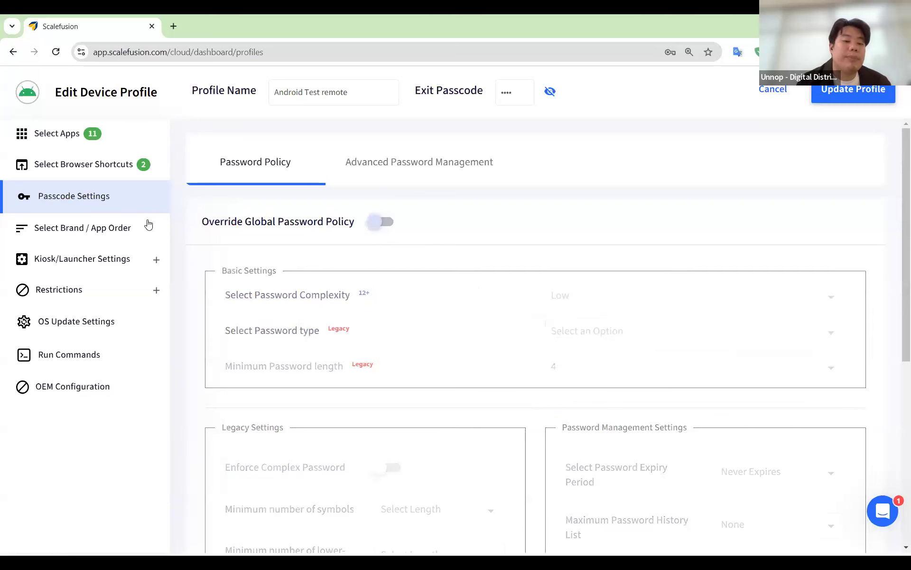
# Review the profile's brand and app order, and browse the applications available for single app mode without choosing one
pyautogui.click(112, 234)
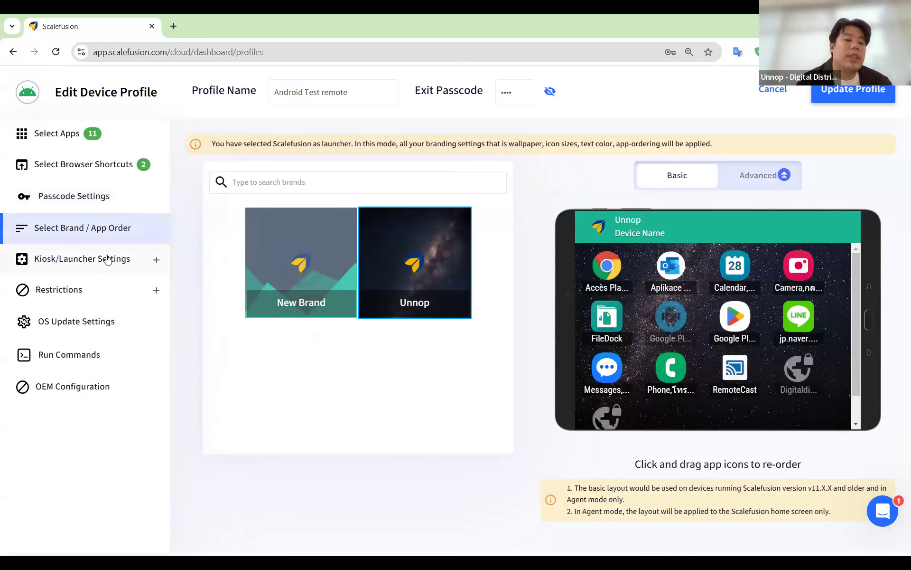
pyautogui.click(69, 261)
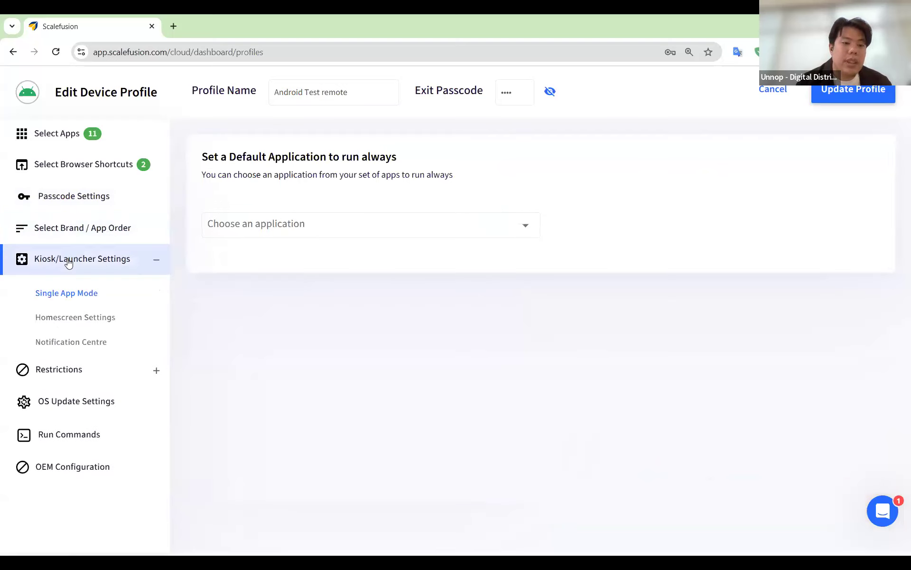
pyautogui.click(302, 234)
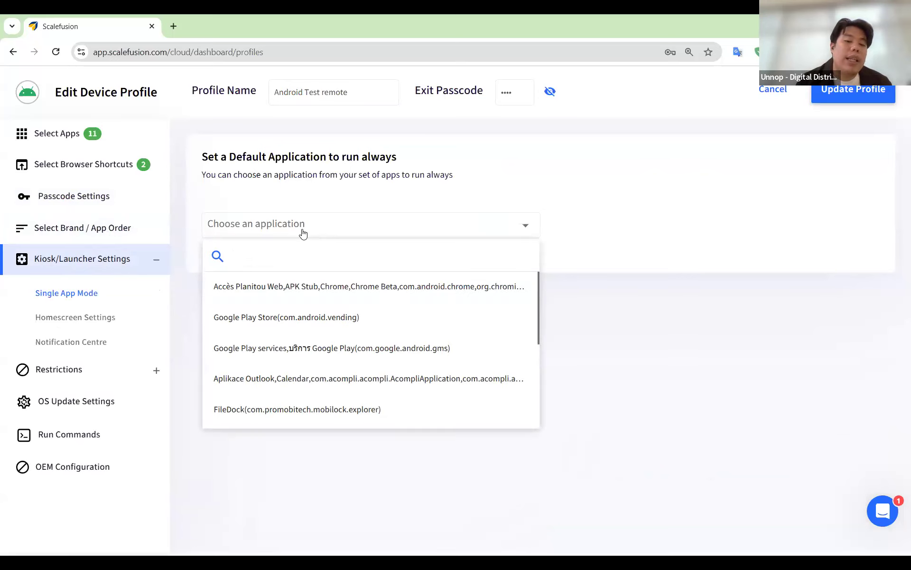
pyautogui.scroll(-3, 311, 336)
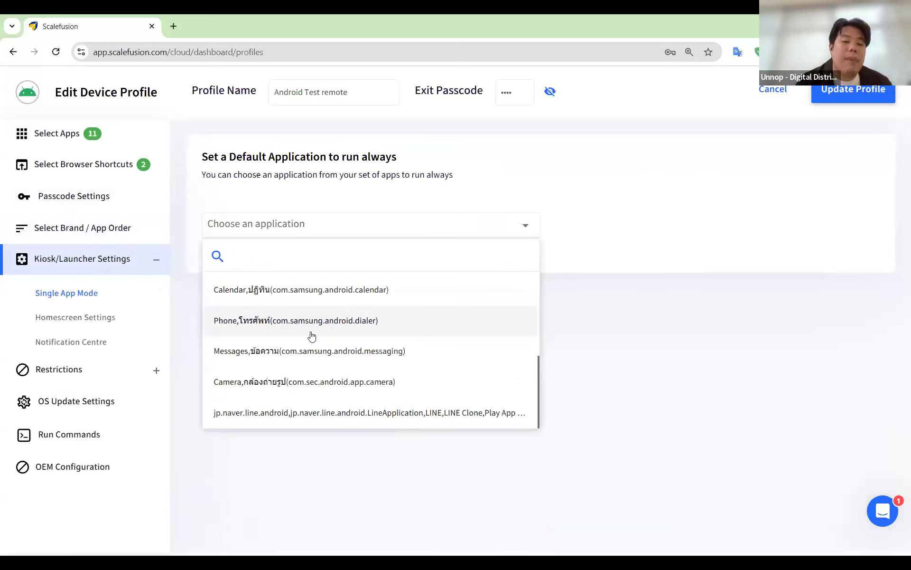
pyautogui.scroll(8, 311, 336)
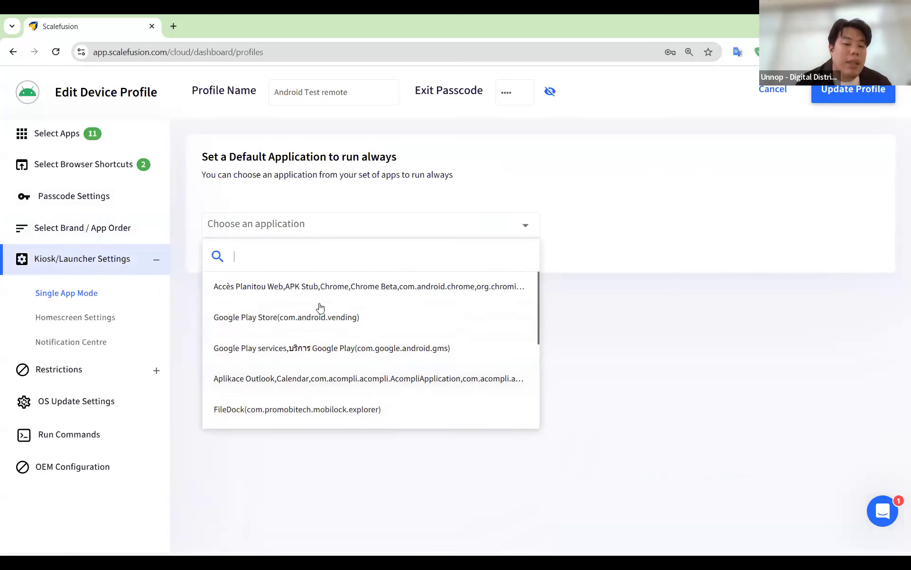
pyautogui.click(664, 350)
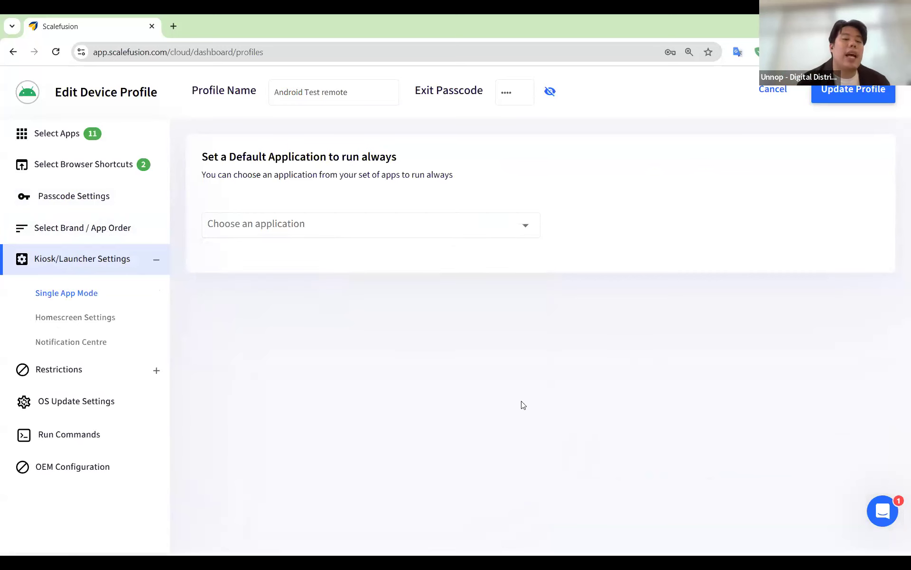
# Review the profile's home screen settings and the volume and display settings under its device restrictions
pyautogui.click(68, 318)
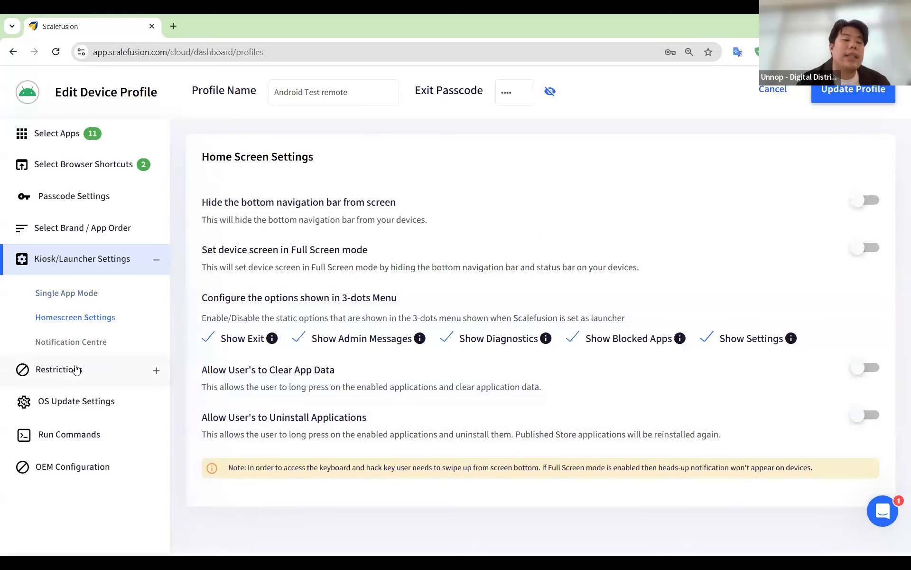
pyautogui.click(143, 370)
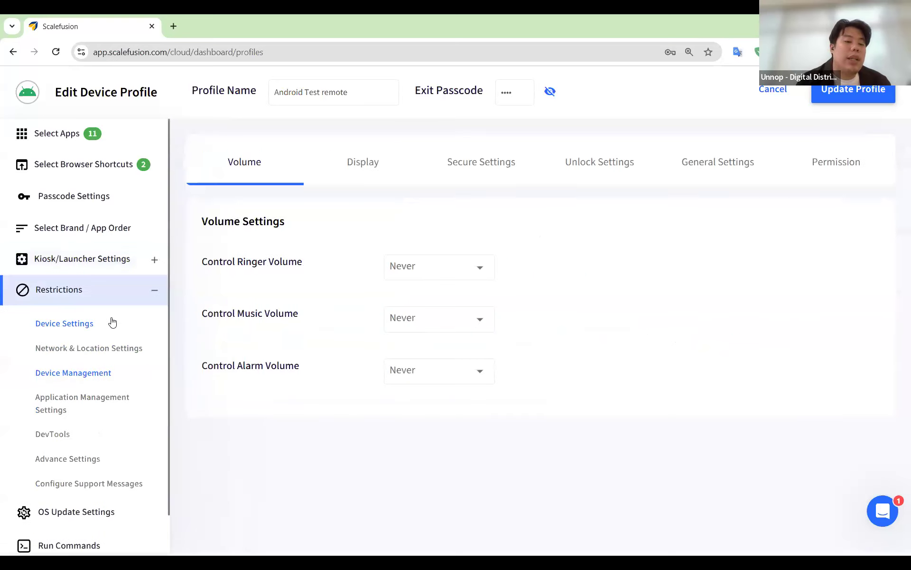
pyautogui.scroll(-1, 112, 323)
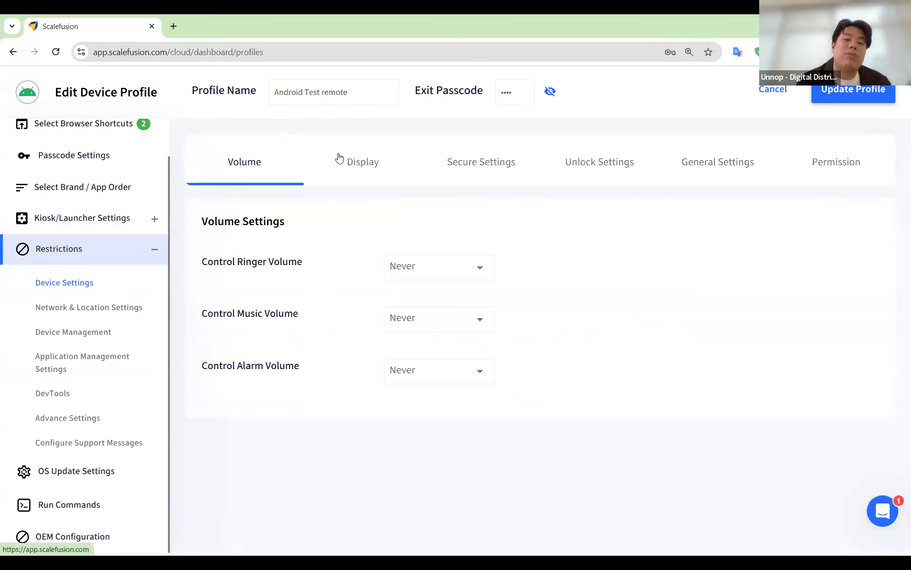
pyautogui.click(358, 164)
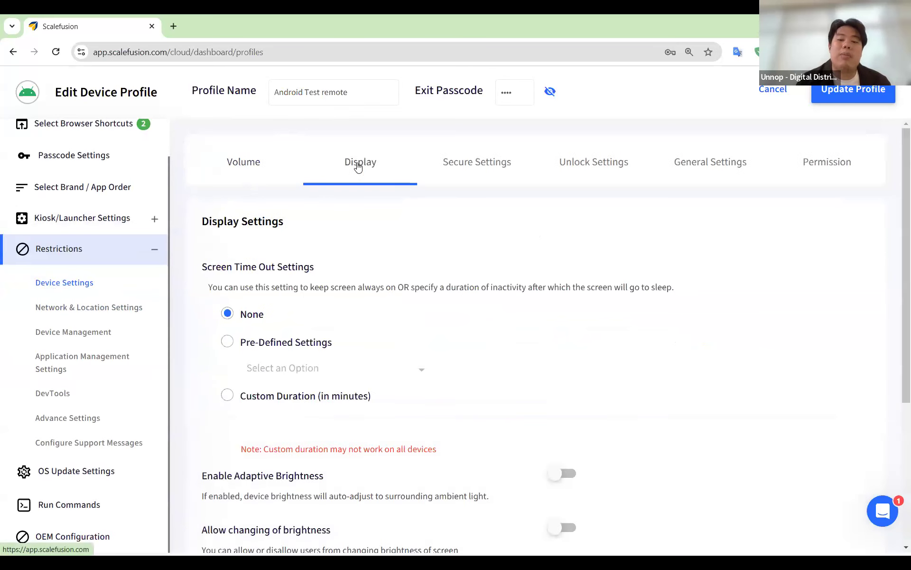
# Review the secure, unlock and general settings under the profile's device restrictions
pyautogui.click(472, 161)
pyautogui.click(580, 157)
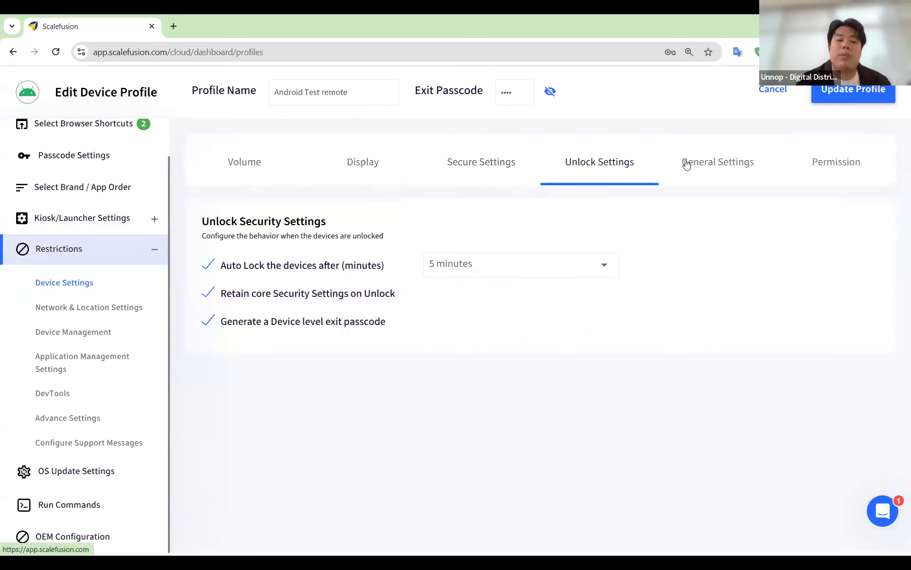
pyautogui.click(708, 163)
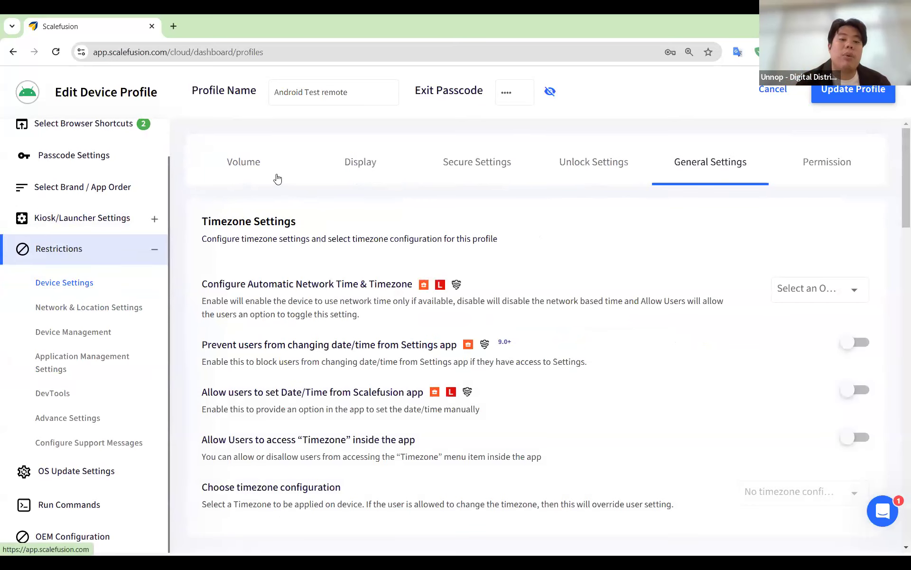
# Review the WiFi settings in the profile's network and location restrictions, and open the EMM settings for device management
pyautogui.click(125, 314)
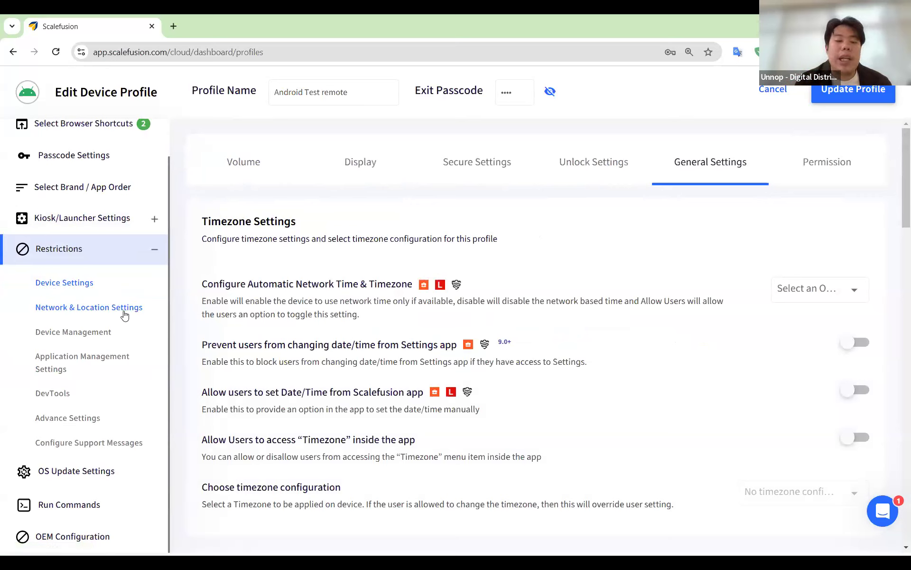
pyautogui.click(74, 307)
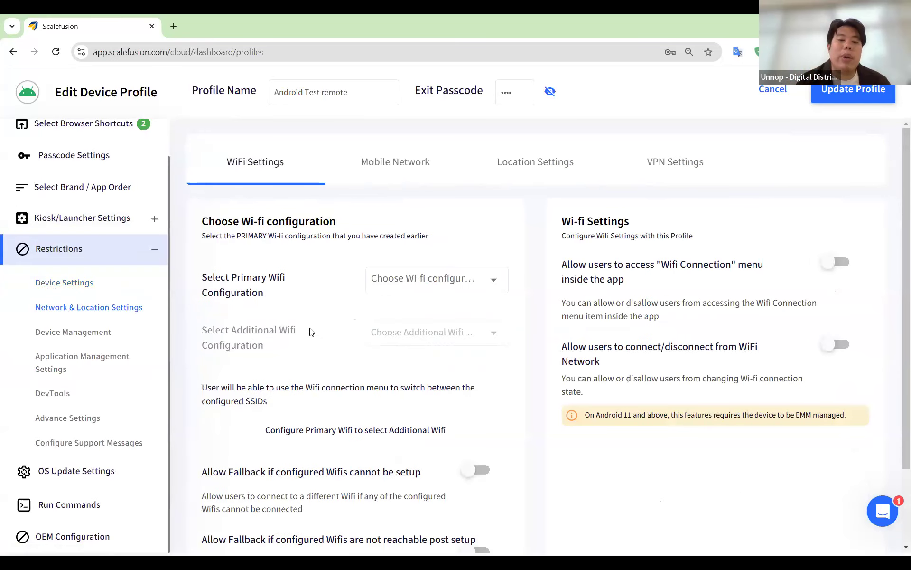
pyautogui.scroll(-3, 310, 332)
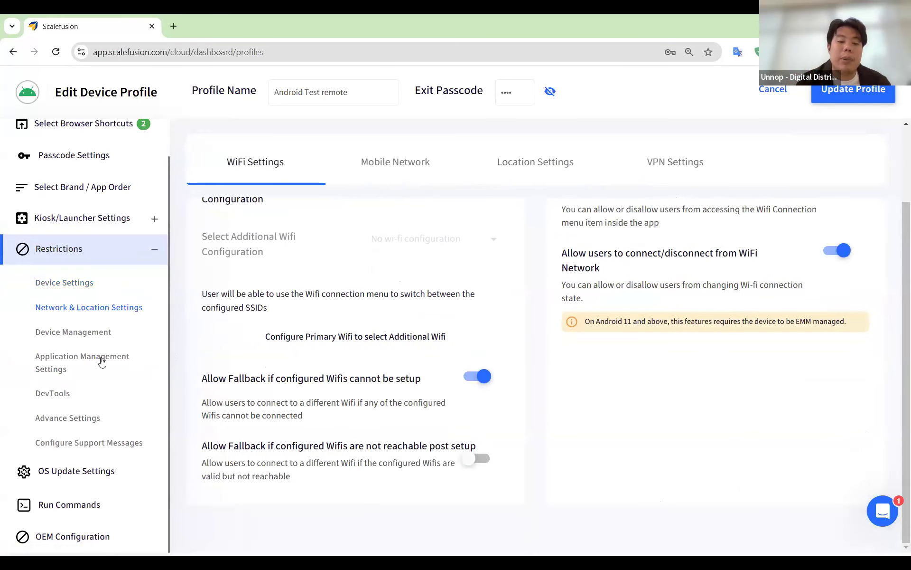
pyautogui.click(83, 338)
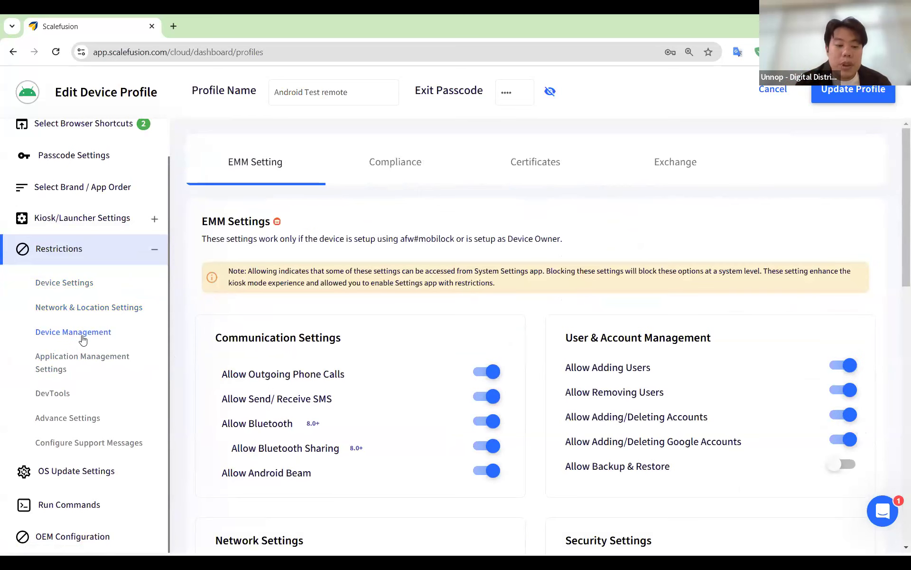